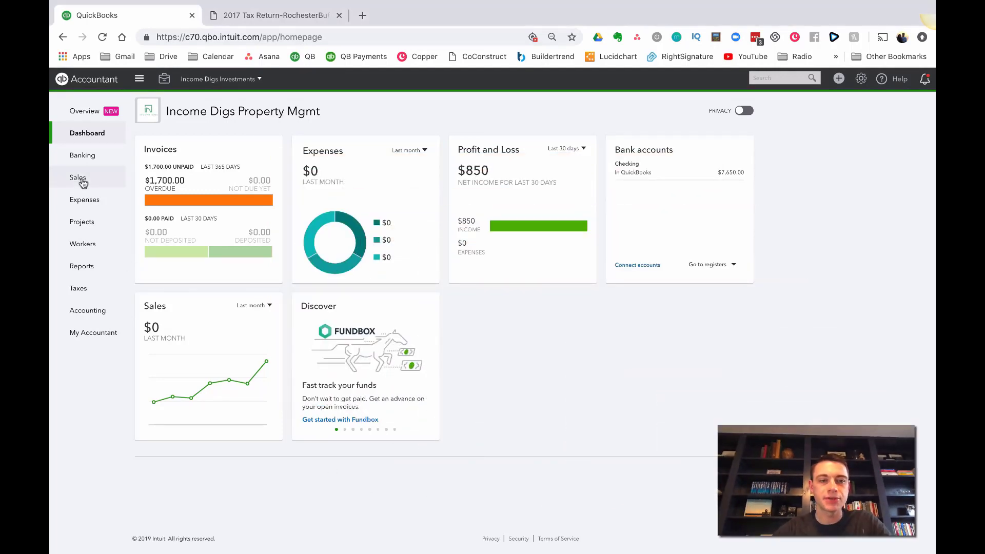
# Open overdue invoice 1001 from the sales invoices and start turning it into a recurring invoice.
pyautogui.click(83, 182)
pyautogui.click(166, 199)
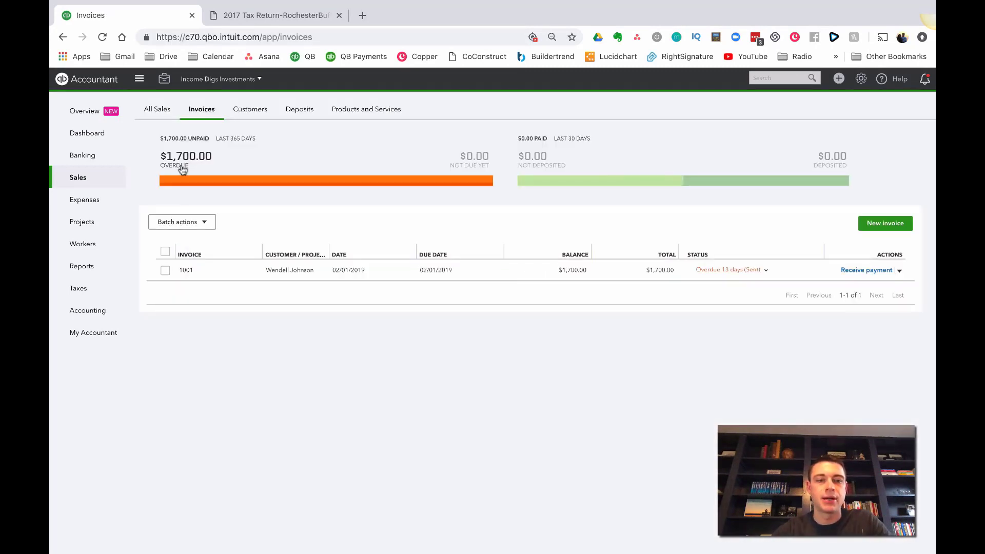
pyautogui.click(287, 277)
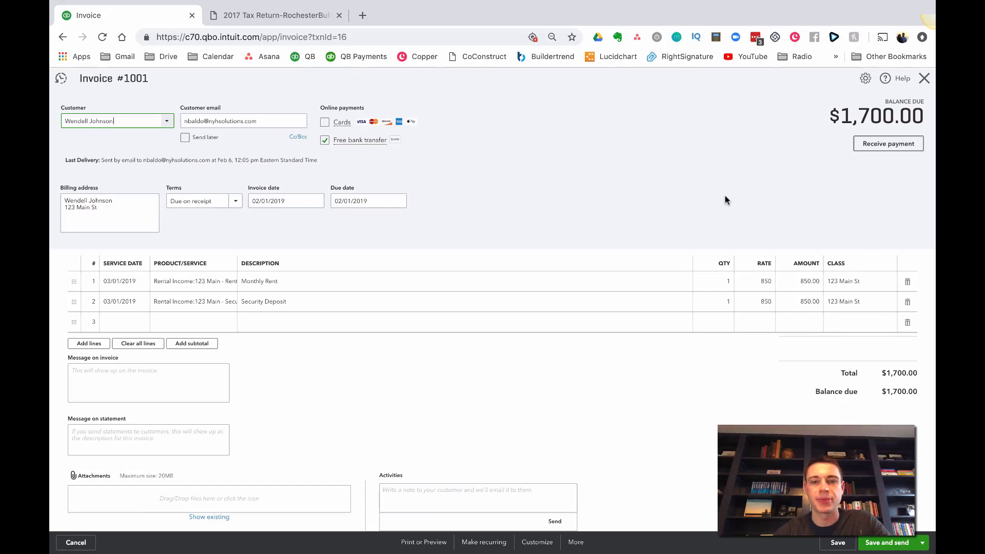
pyautogui.click(484, 544)
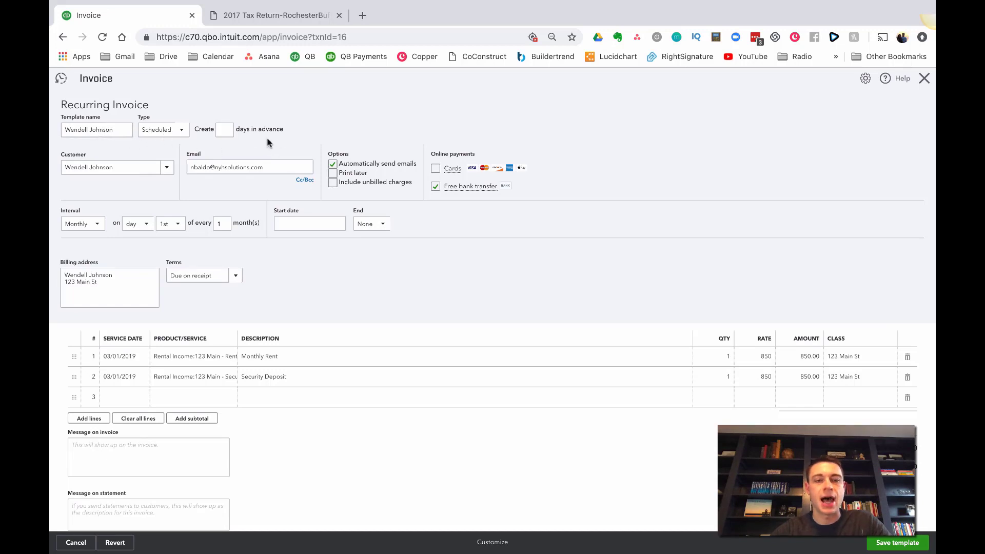
# Set the recurring invoice to be created 10 days in advance and to include unbilled charges.
pyautogui.click(224, 130)
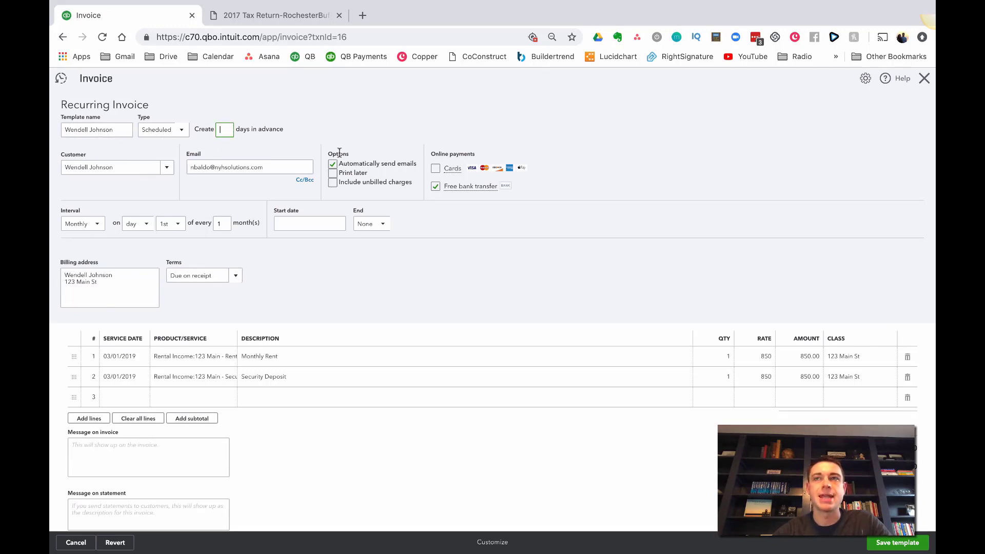
pyautogui.write('10')
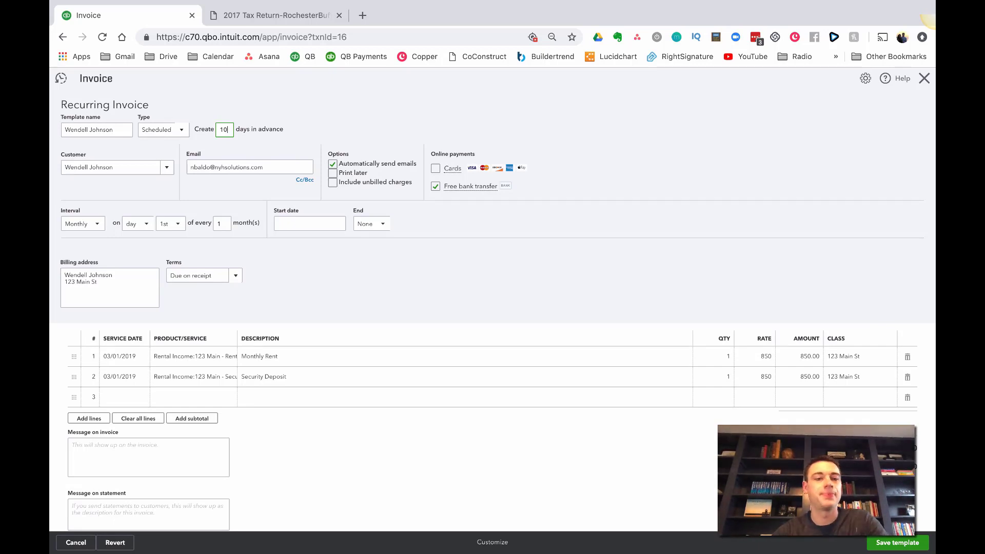
pyautogui.click(118, 167)
pyautogui.press('Tab')
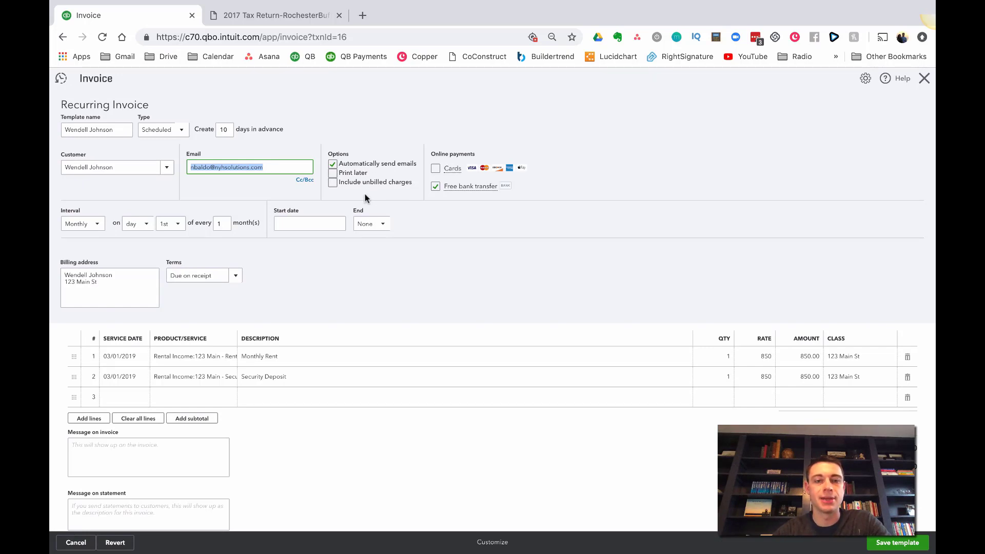
pyautogui.click(334, 185)
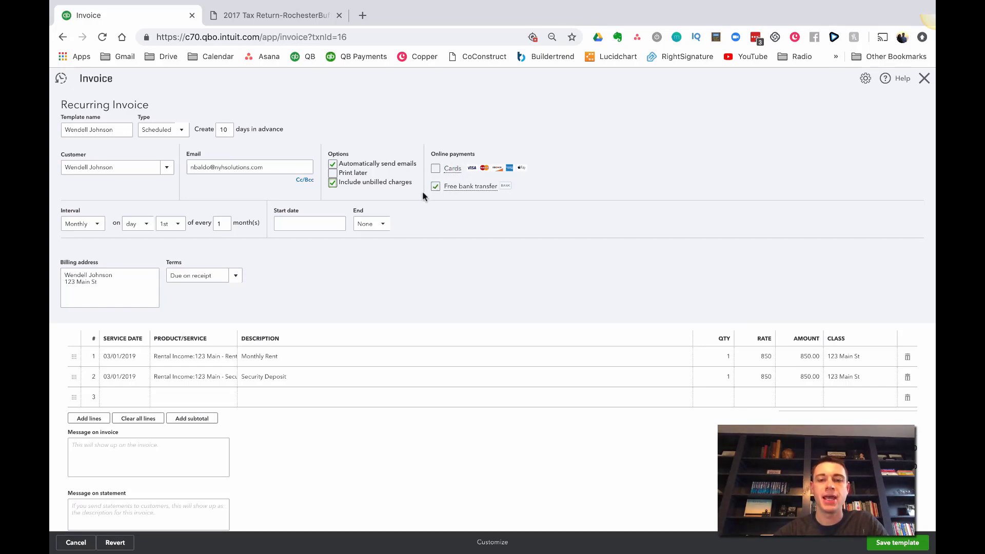
pyautogui.click(436, 187)
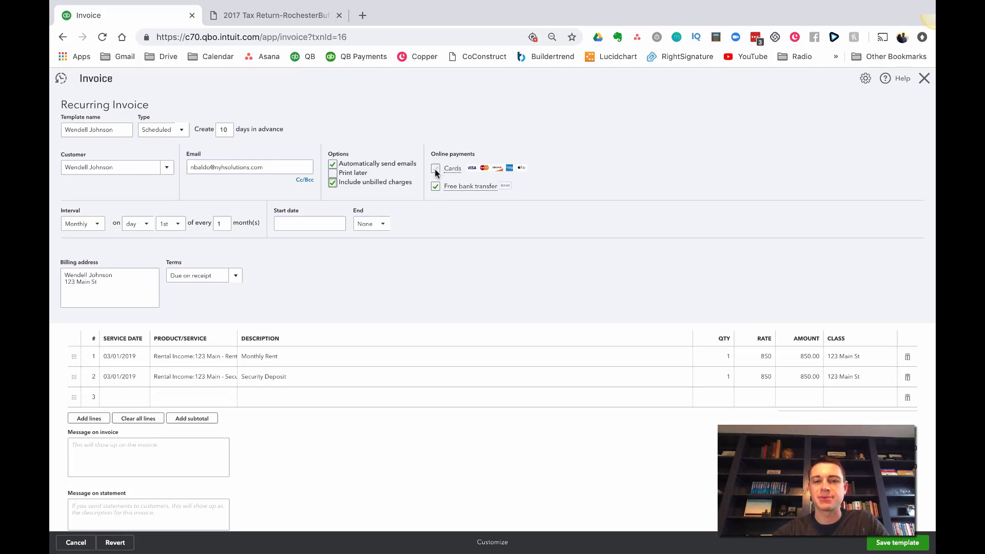
pyautogui.click(436, 170)
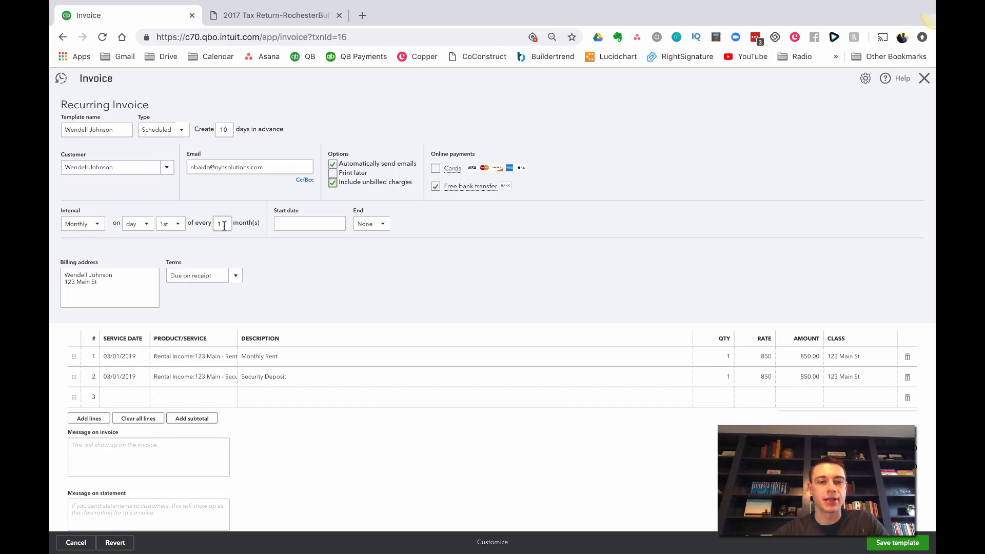
# Set the monthly schedule's start date to 03/01/2019.
pyautogui.click(308, 224)
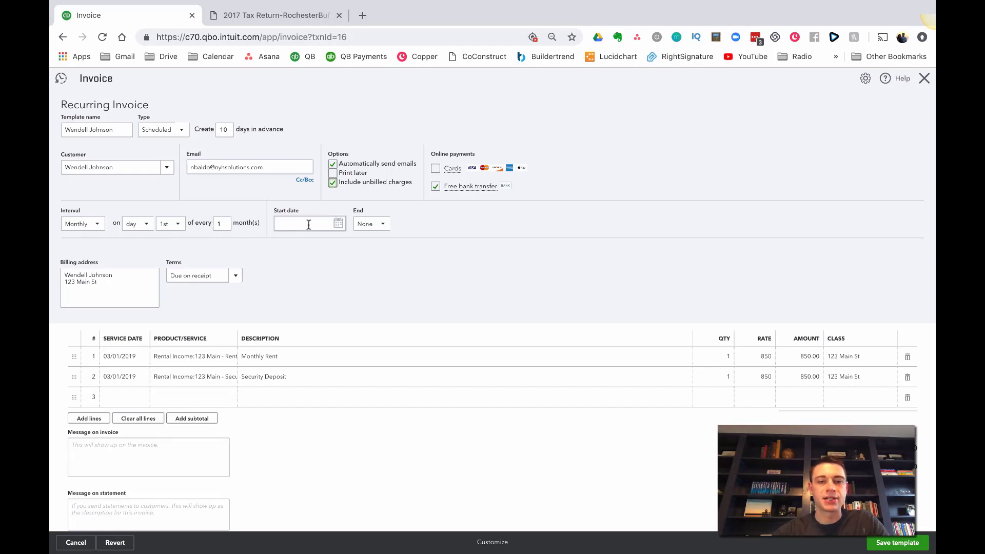
pyautogui.click(338, 224)
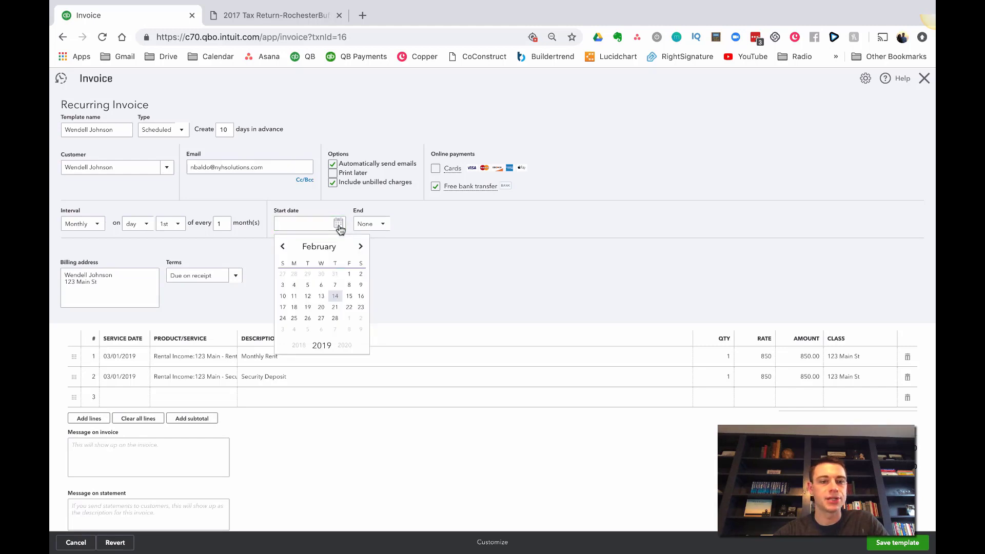
pyautogui.click(361, 248)
pyautogui.click(349, 275)
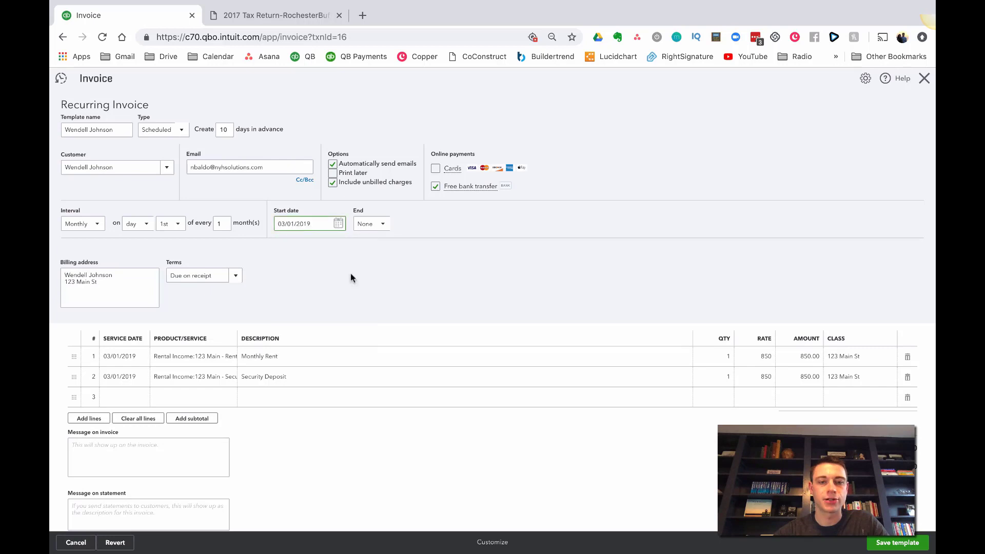
# Try the After and By end options for the recurring schedule and return the end setting to None.
pyautogui.click(384, 226)
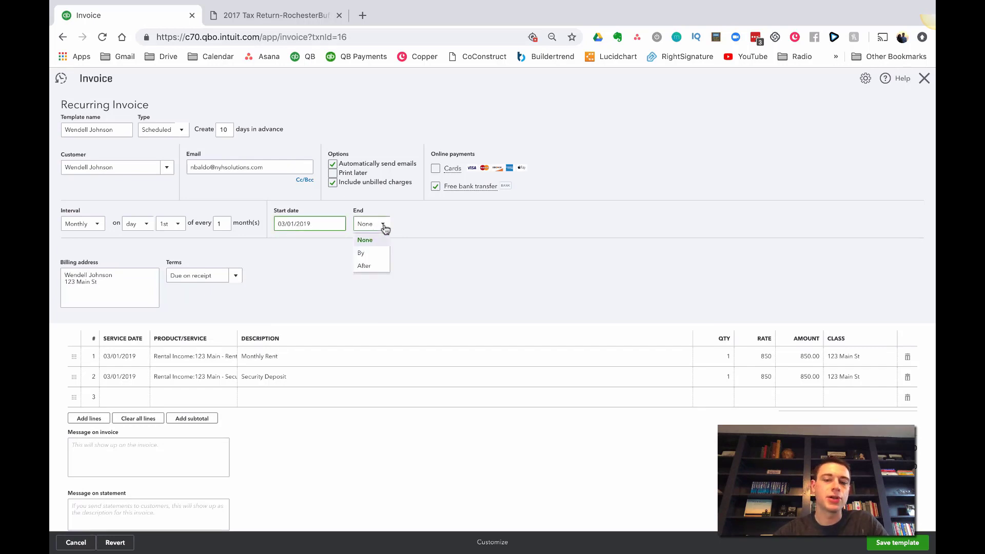
pyautogui.click(376, 262)
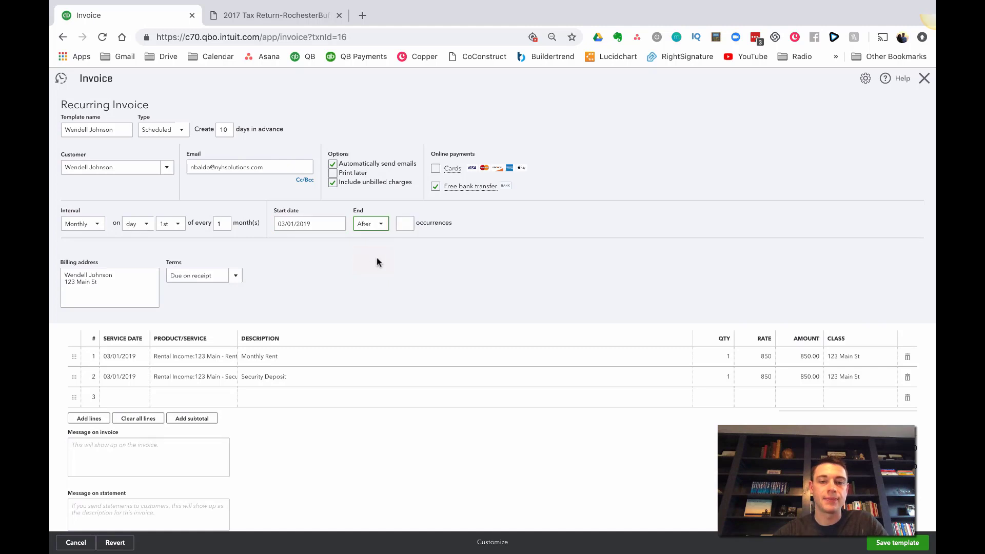
pyautogui.click(383, 228)
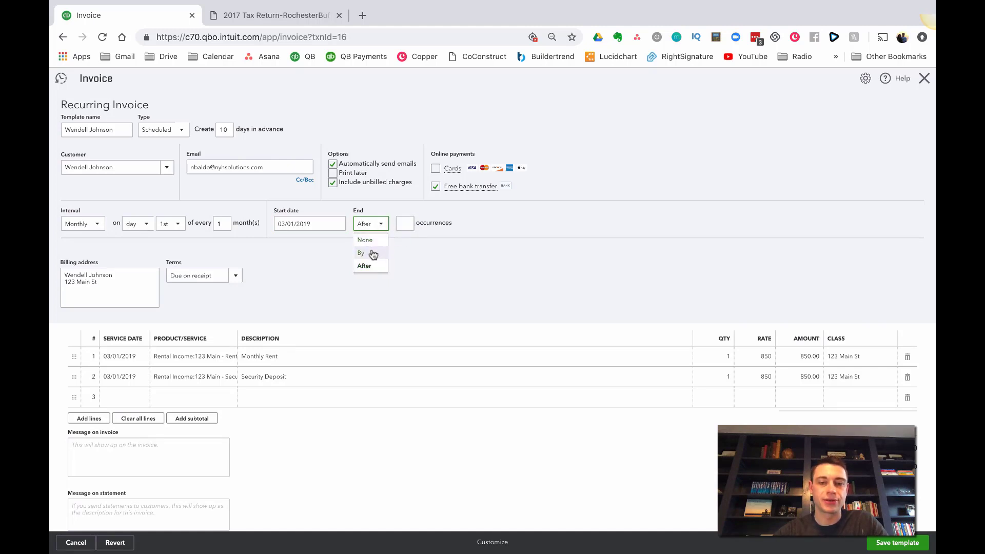
pyautogui.click(372, 254)
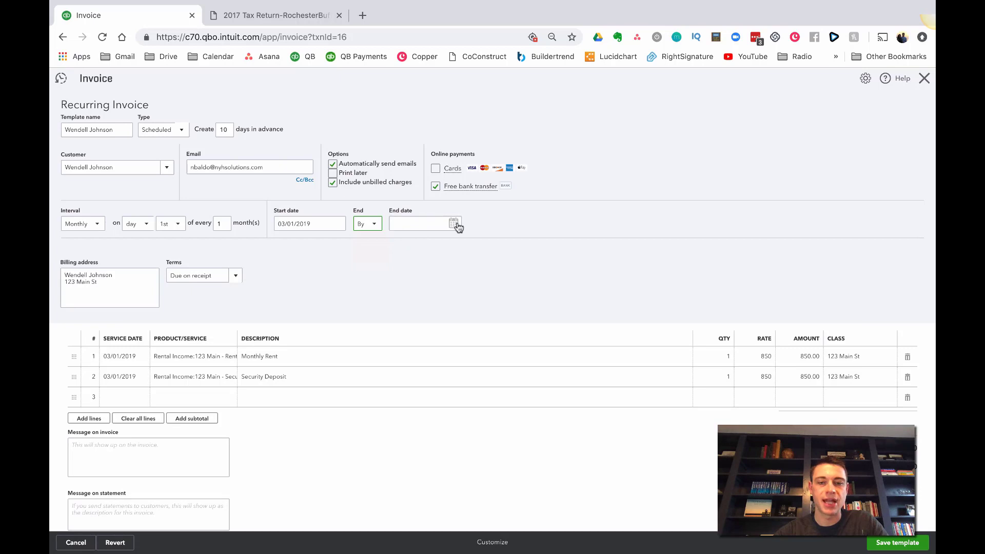
pyautogui.click(363, 230)
pyautogui.click(365, 241)
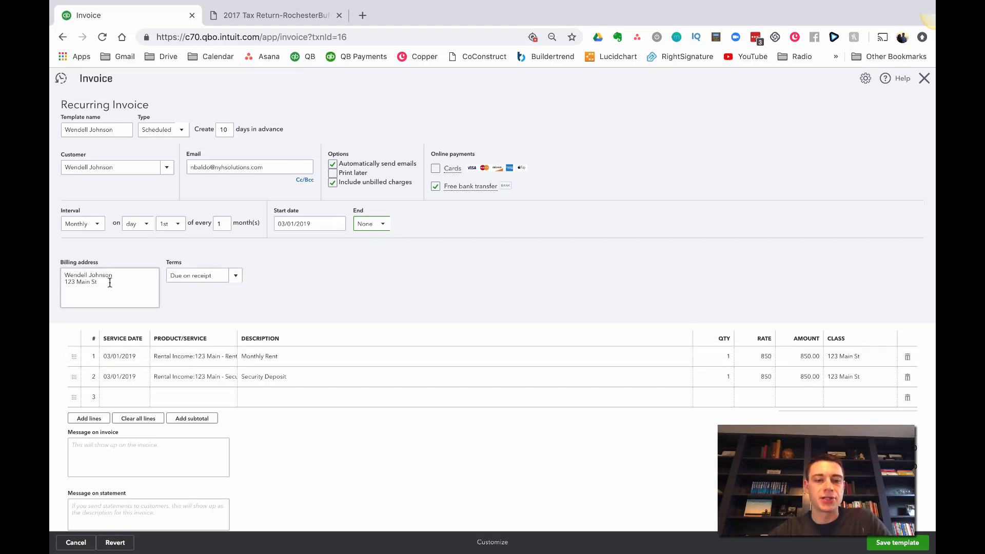
# Delete the Security Deposit line from the recurring invoice.
pyautogui.scroll(-1, 169, 349)
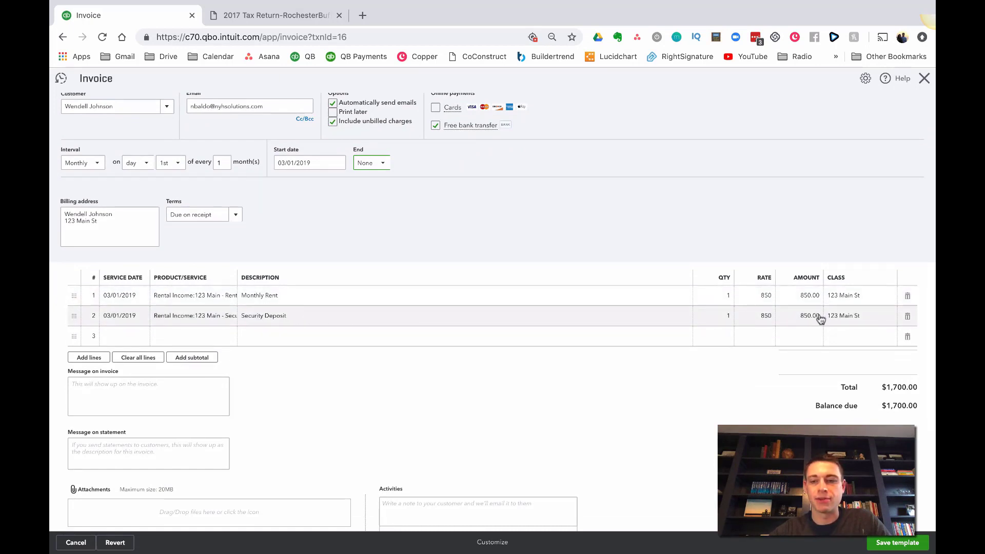
pyautogui.click(908, 316)
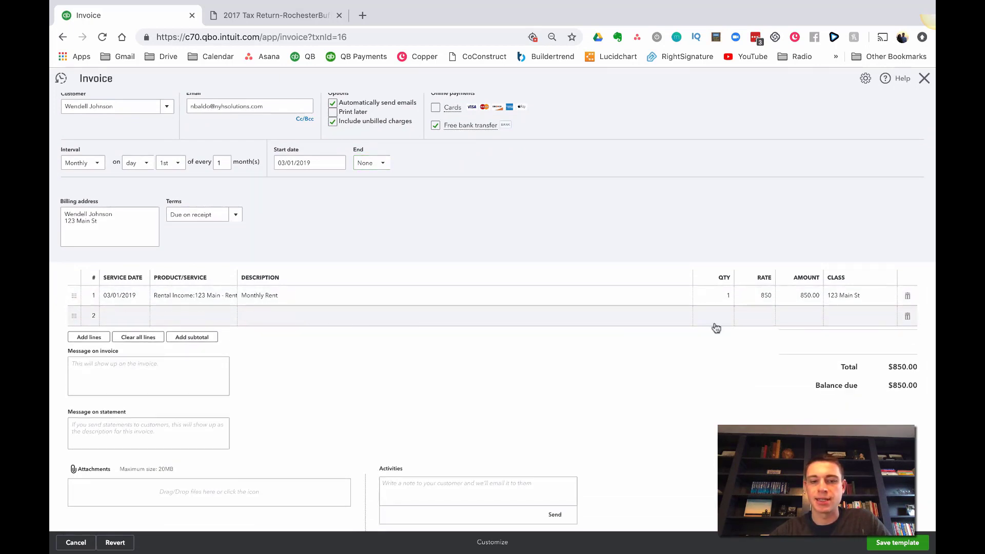
pyautogui.scroll(2, 465, 324)
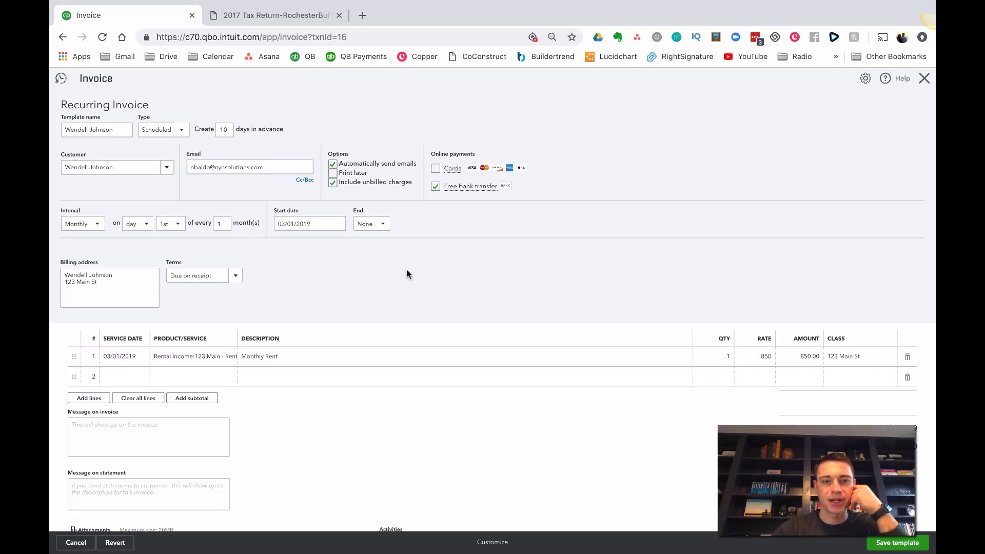
# Save the recurring invoice template, accepting that the customer's online invoice page is updated.
pyautogui.scroll(-4, 407, 273)
pyautogui.scroll(3, 410, 277)
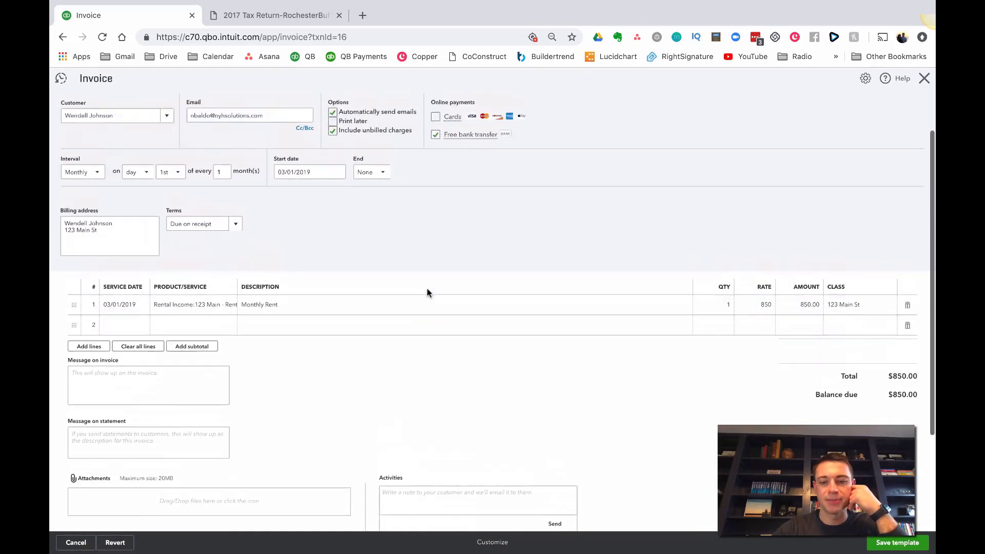
pyautogui.scroll(2, 428, 293)
pyautogui.click(891, 545)
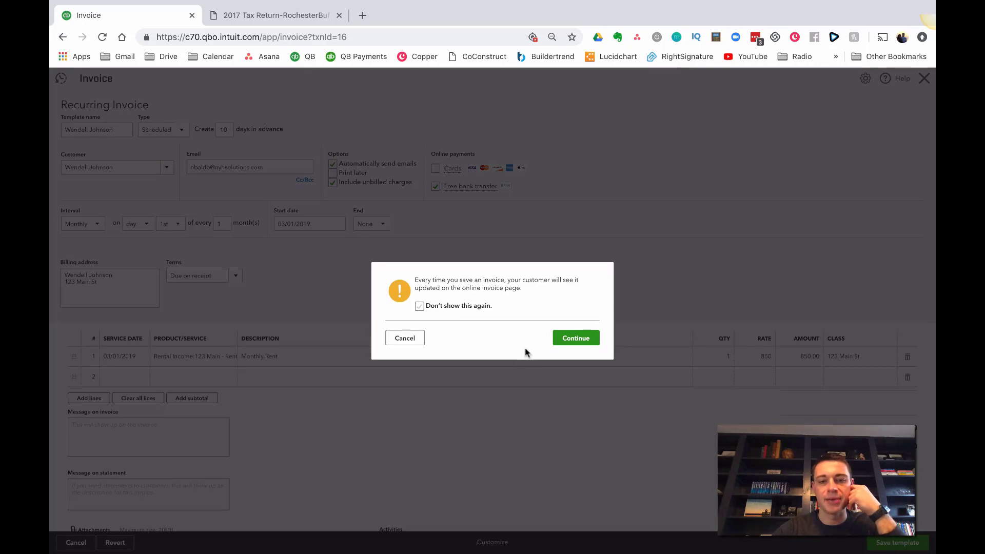
pyautogui.click(582, 342)
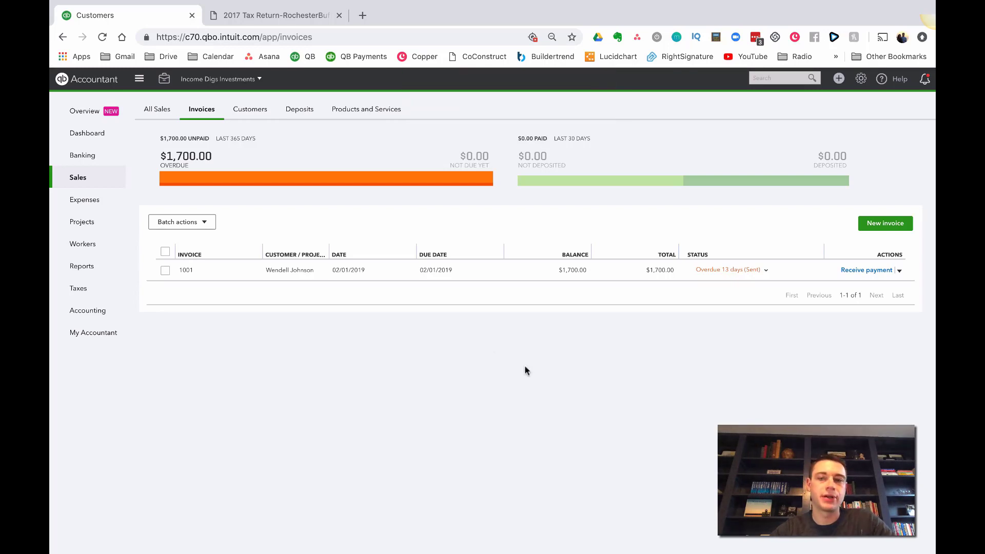
# Review the saved monthly invoice template from the Recurring Transactions list and close it without changes.
pyautogui.click(861, 78)
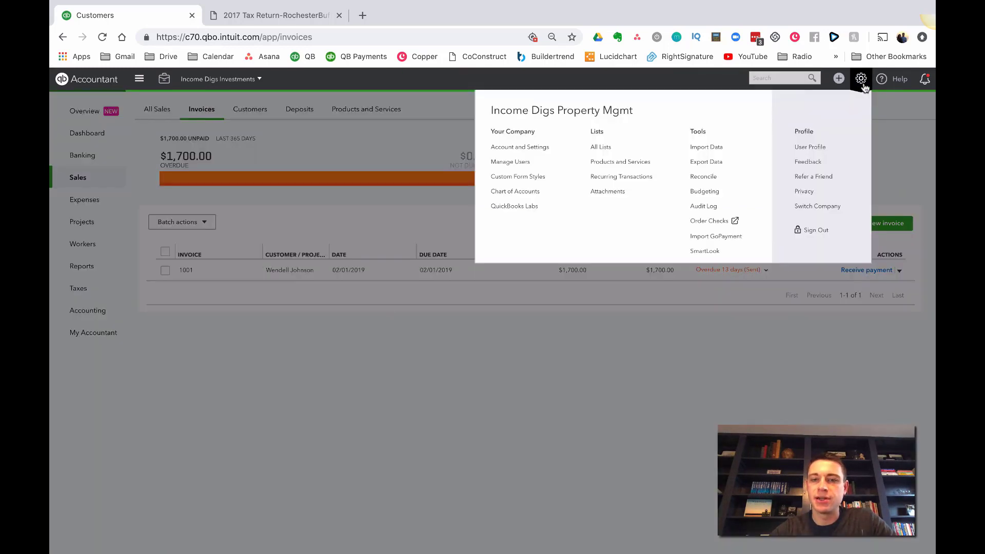
pyautogui.click(615, 177)
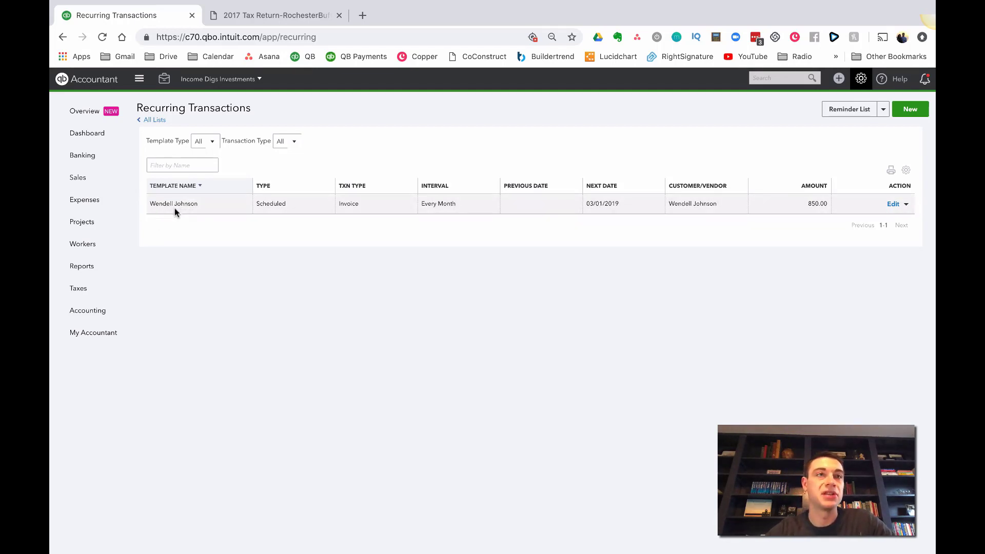
pyautogui.click(894, 206)
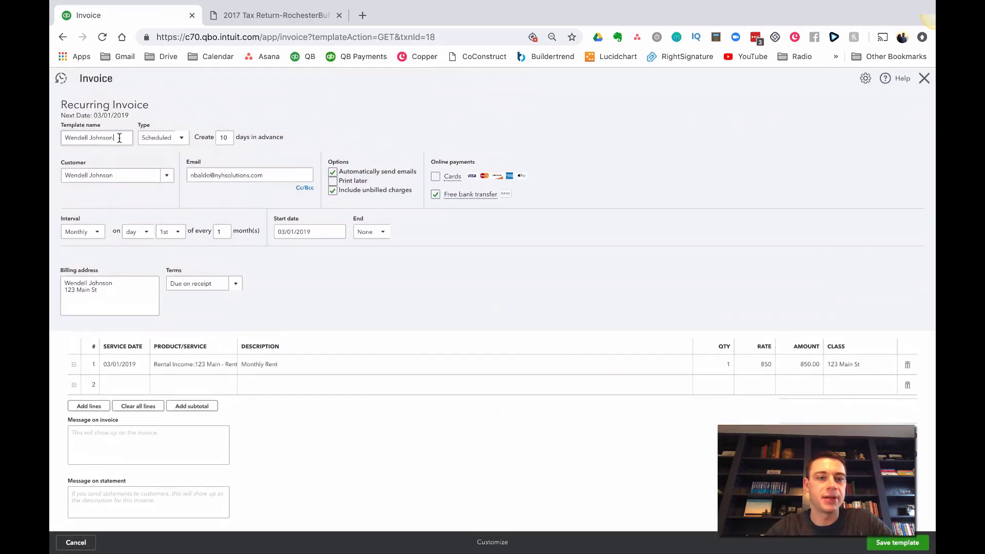
pyautogui.moveTo(115, 137); pyautogui.dragTo(57, 139)
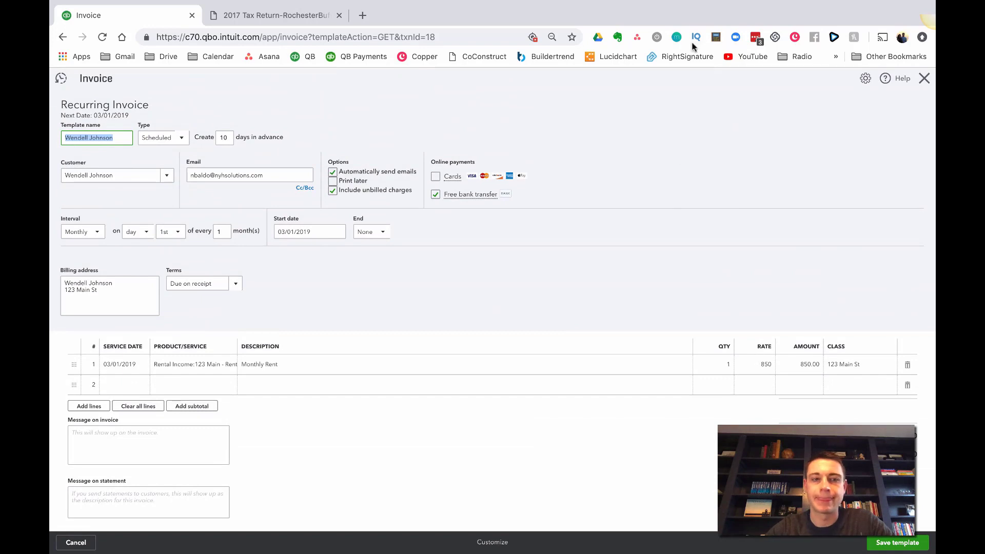
pyautogui.click(925, 78)
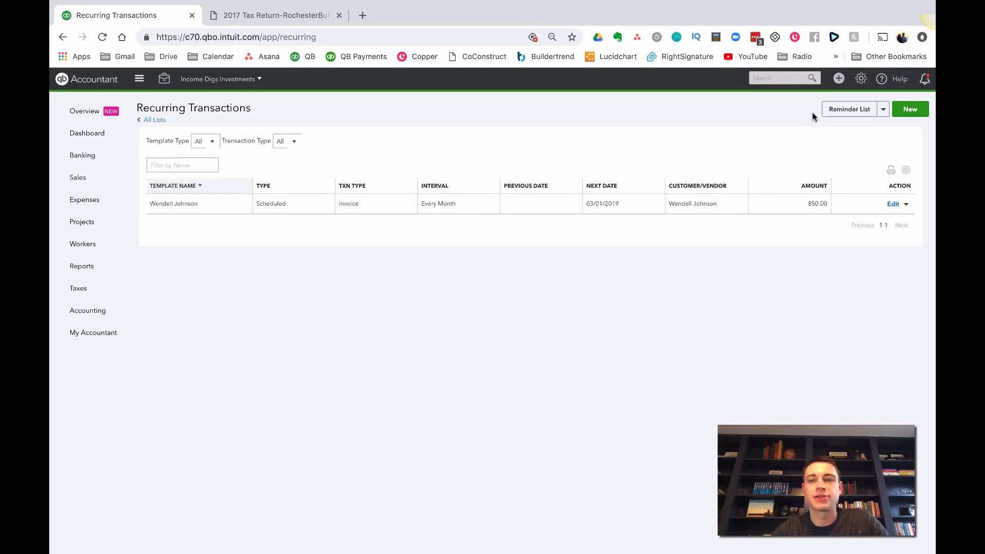
# Open the company's Chart of Accounts.
pyautogui.click(861, 79)
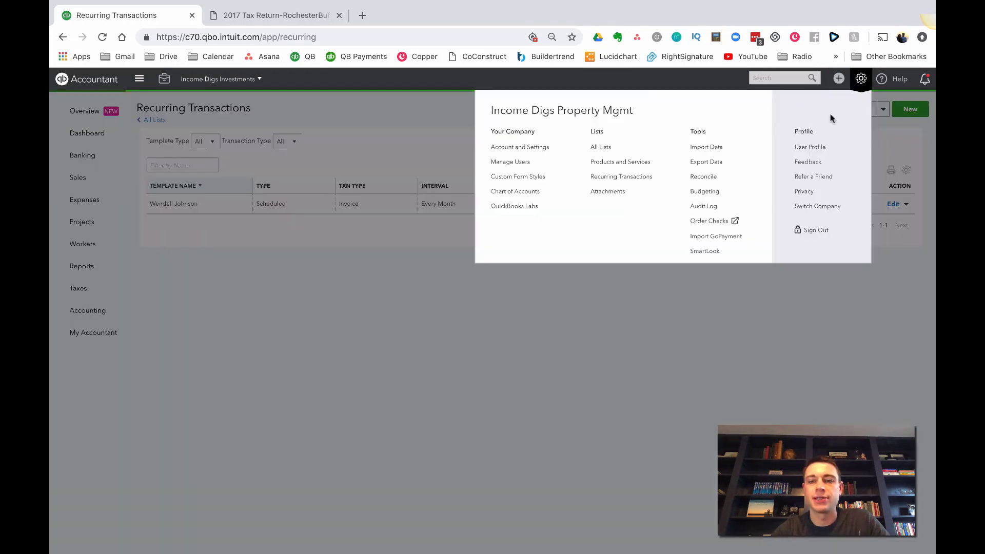
pyautogui.click(542, 192)
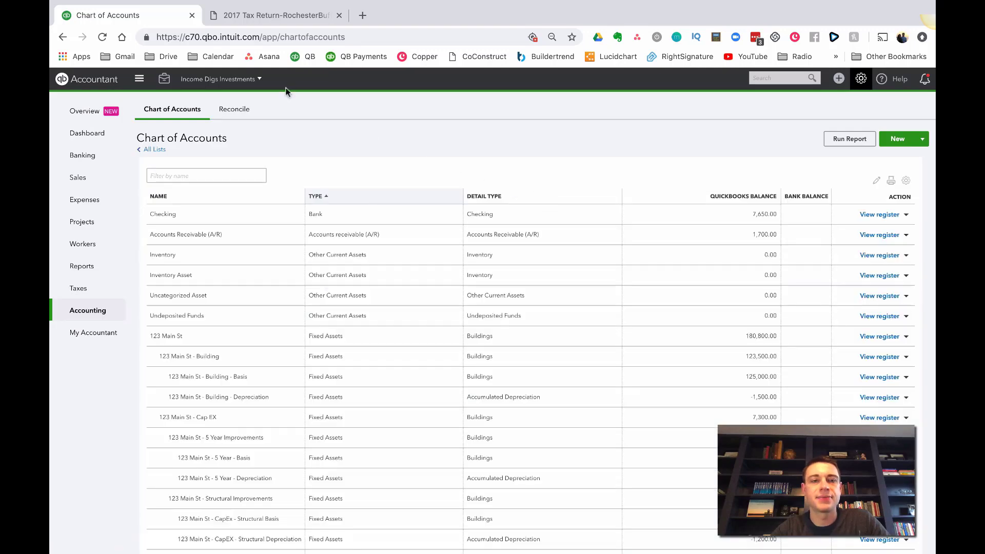
# Switch to the 2017 tax return PDF and examine the rental income and expense lines on Form 8825.
pyautogui.click(257, 17)
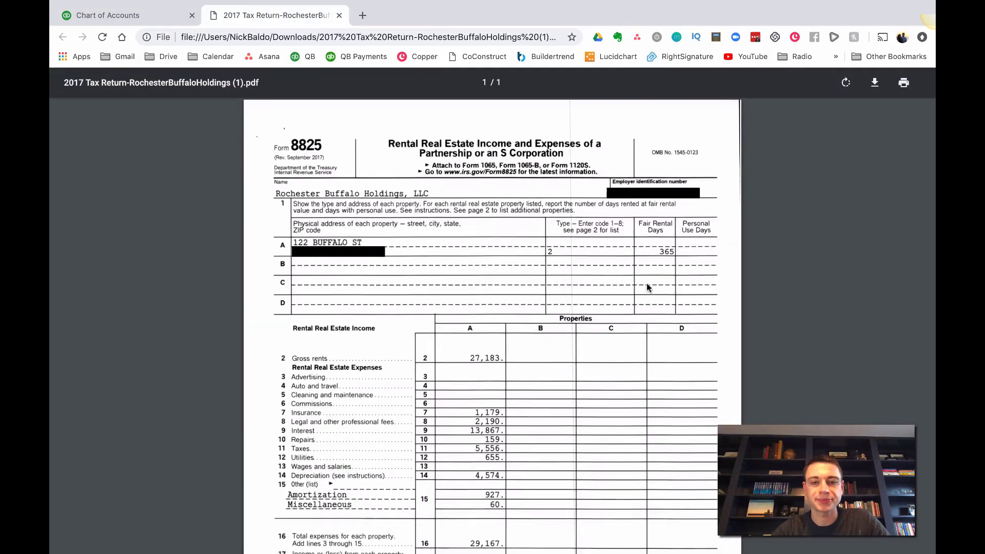
pyautogui.scroll(-2, 647, 286)
pyautogui.scroll(3, 641, 287)
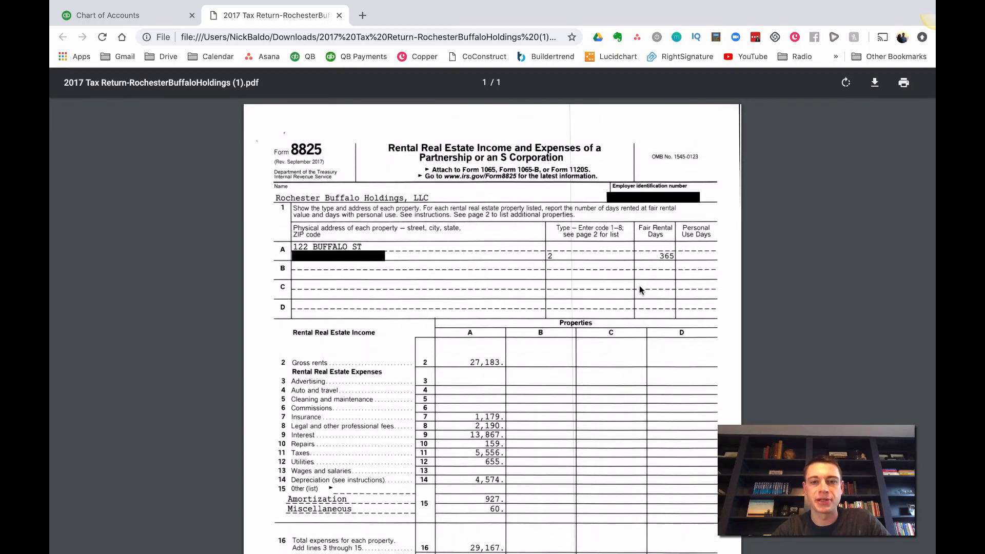
pyautogui.scroll(-3, 642, 289)
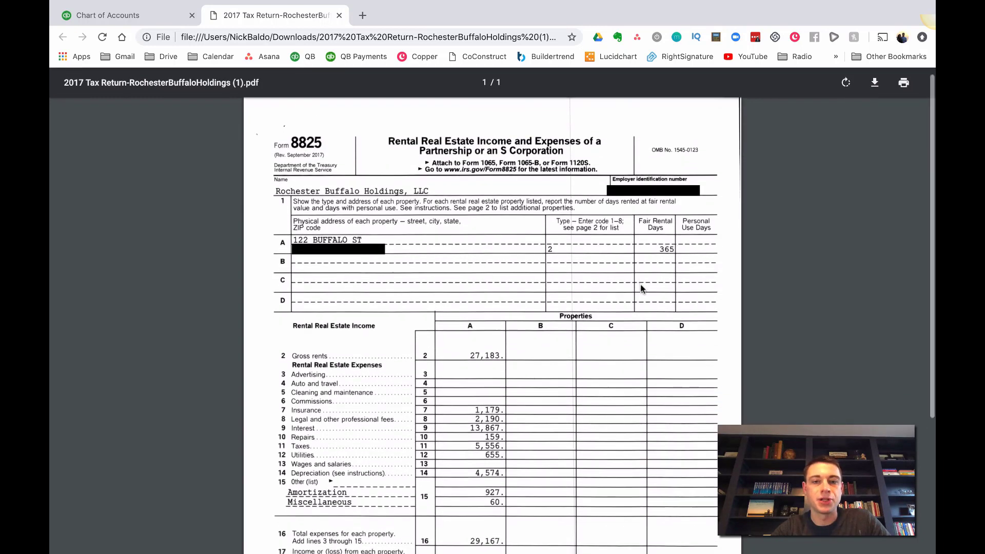
pyautogui.scroll(3, 642, 289)
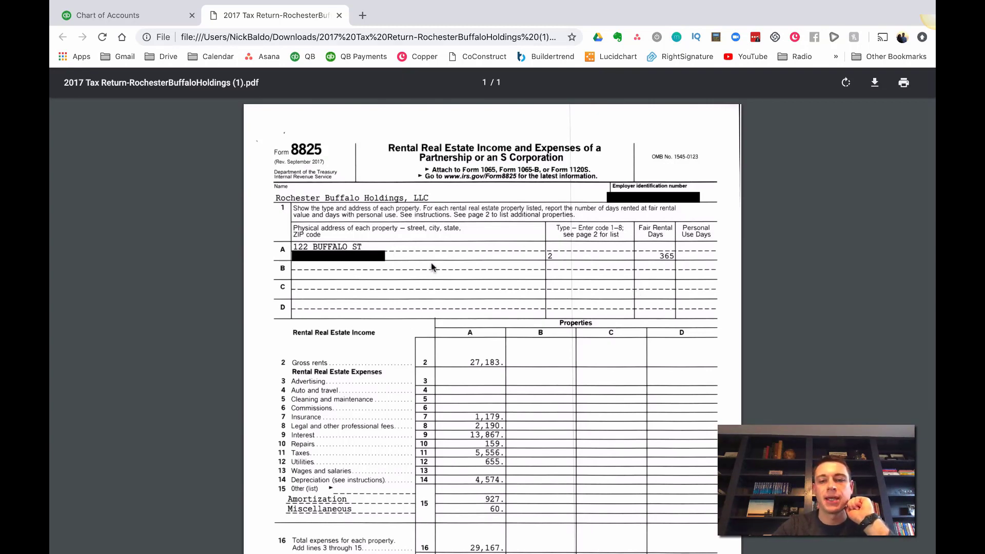
pyautogui.scroll(-3, 434, 266)
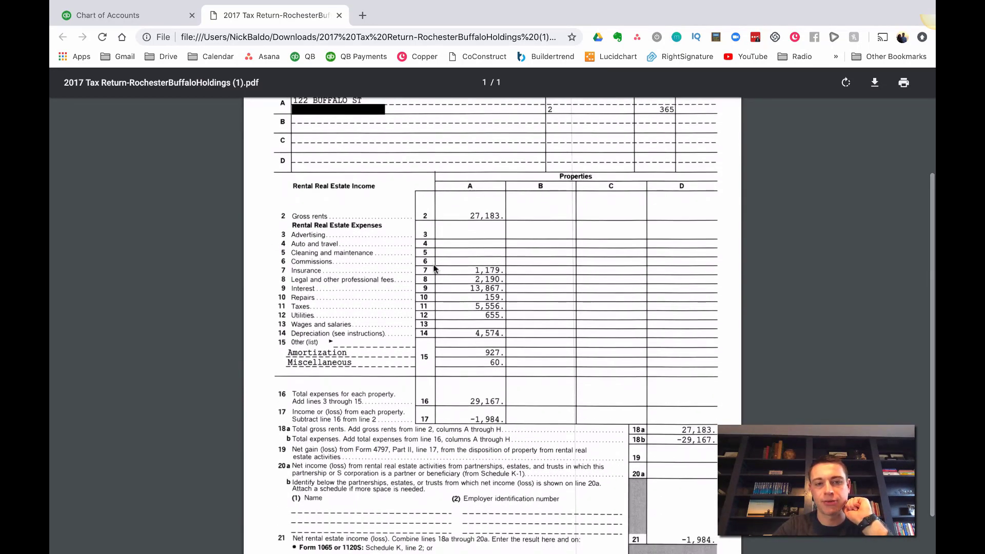
# Review the property details and rental expense categories on Form 8825 in the tax return PDF.
pyautogui.scroll(3, 437, 275)
pyautogui.scroll(-1, 478, 365)
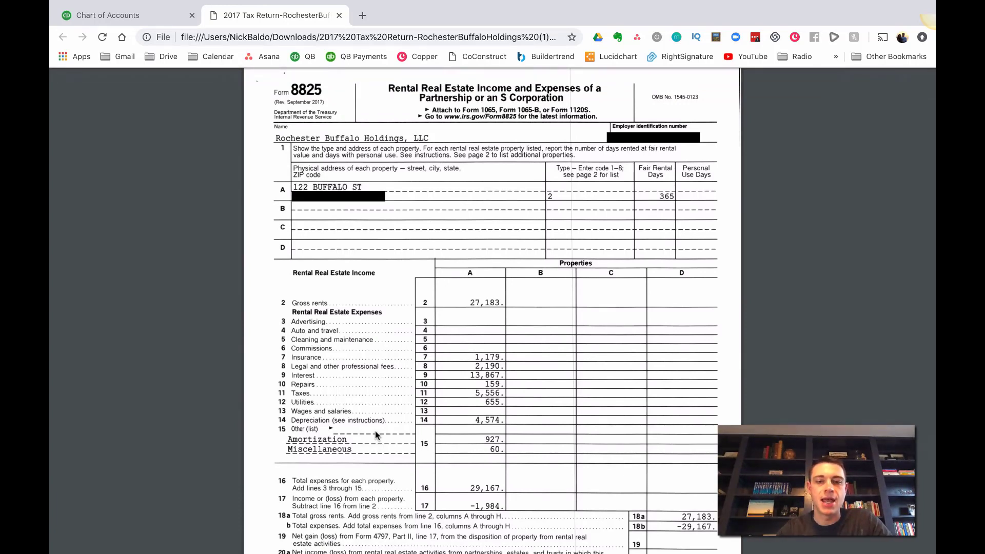
pyautogui.scroll(-3, 486, 405)
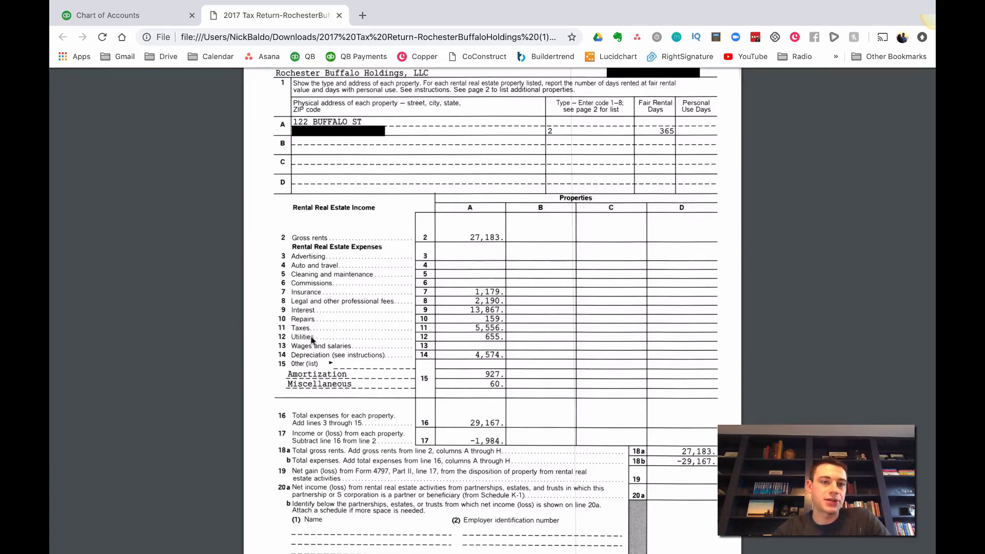
# Place the Chart of Accounts and the 2017 tax return PDF in separate windows side by side in split view.
pyautogui.click(143, 18)
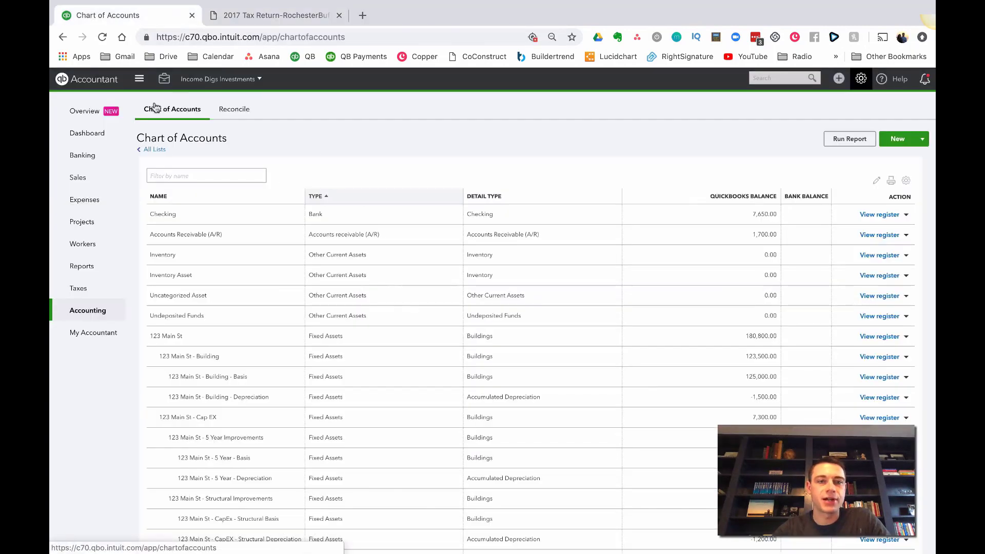
pyautogui.click(278, 15)
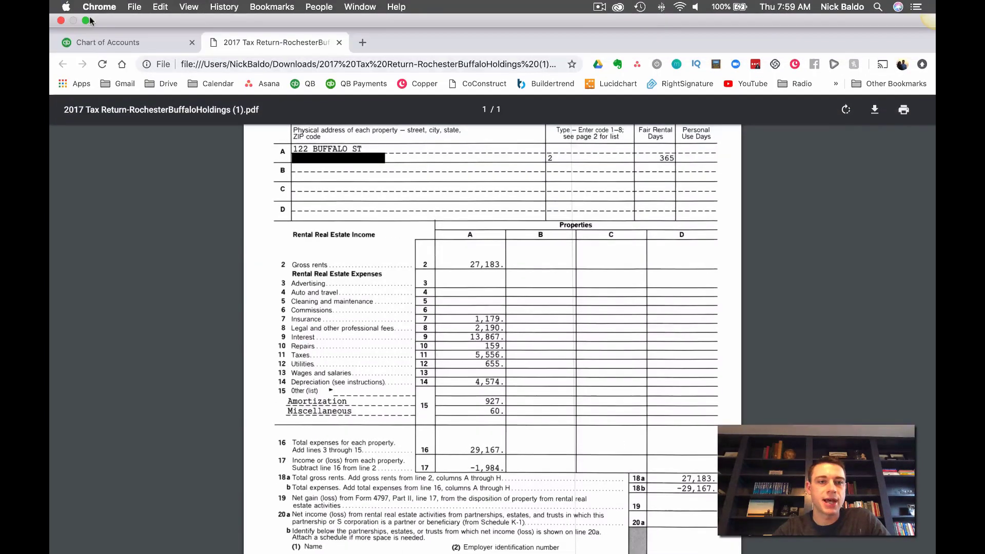
pyautogui.click(85, 22)
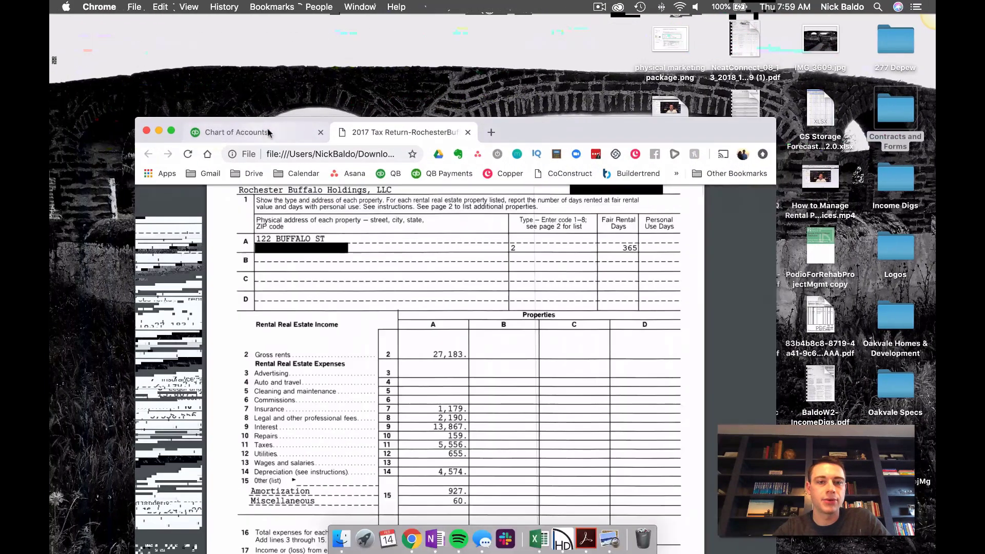
pyautogui.moveTo(269, 133); pyautogui.dragTo(260, 191)
pyautogui.moveTo(171, 189); pyautogui.dragTo(87, 132)
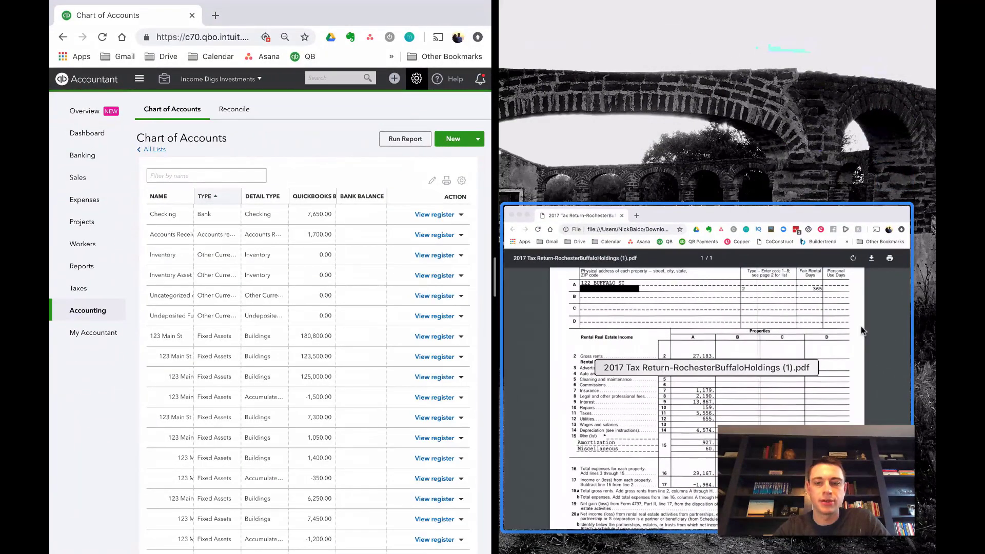
pyautogui.click(862, 331)
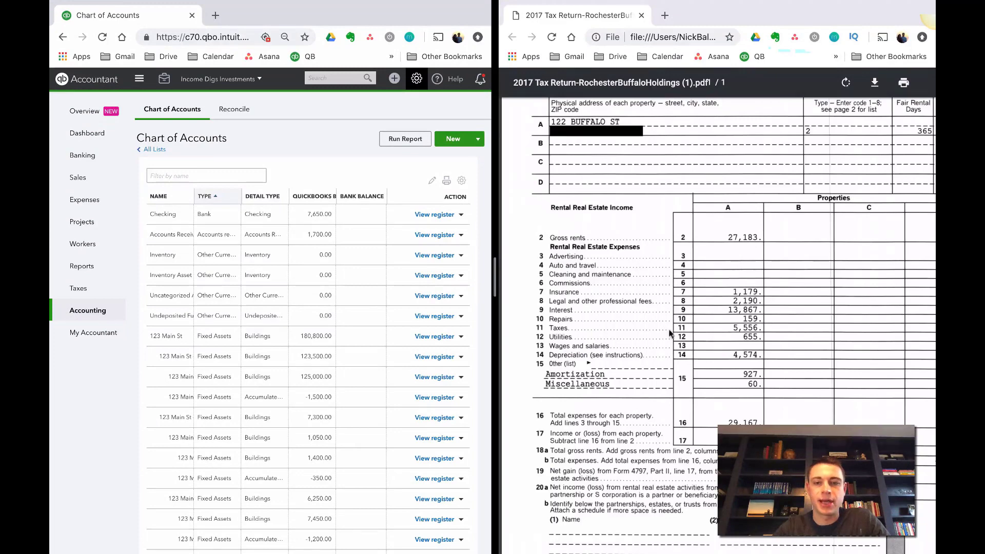
# Collapse the QuickBooks navigation sidebar and widen the Chart of Accounts side of the split view.
pyautogui.click(139, 81)
pyautogui.scroll(-2, 209, 373)
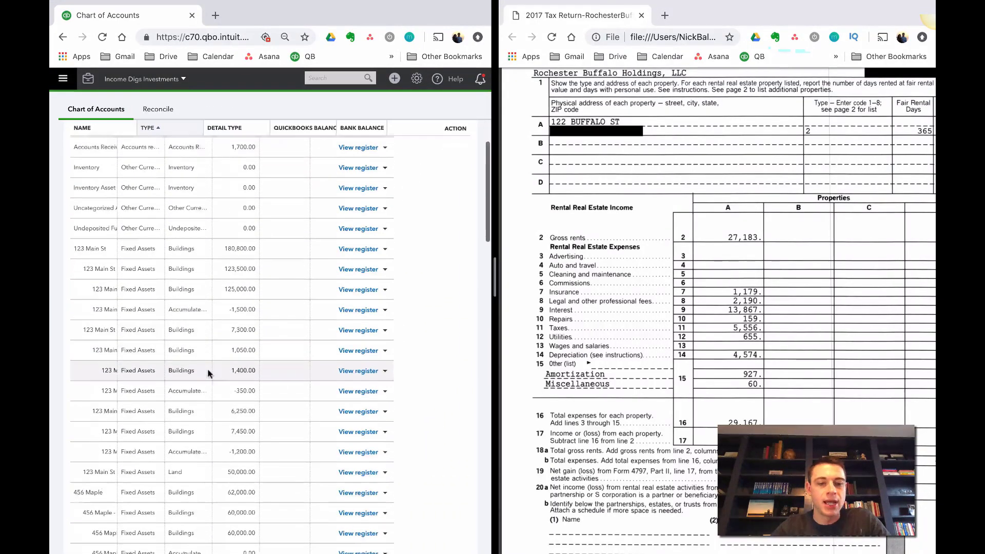
pyautogui.scroll(-5, 209, 373)
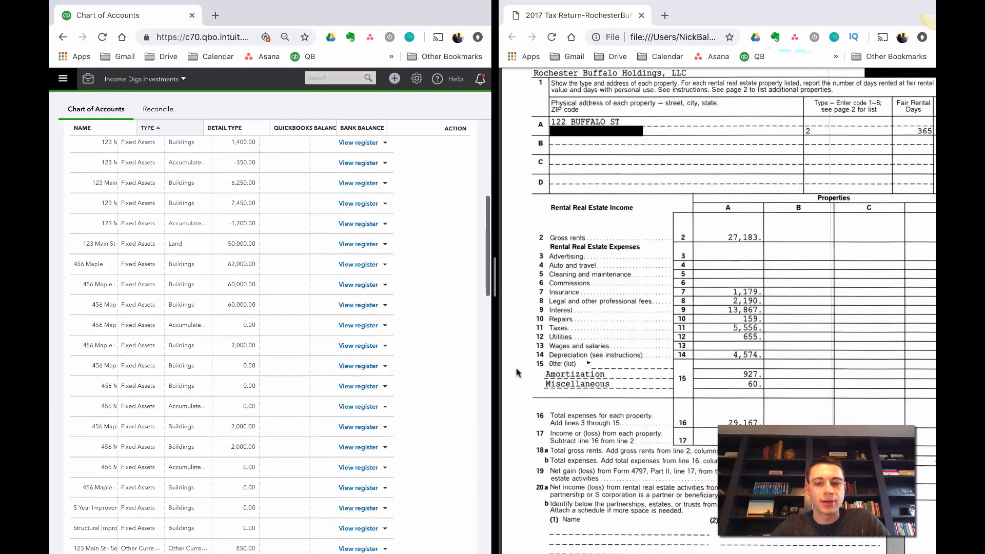
pyautogui.moveTo(495, 373); pyautogui.dragTo(658, 373)
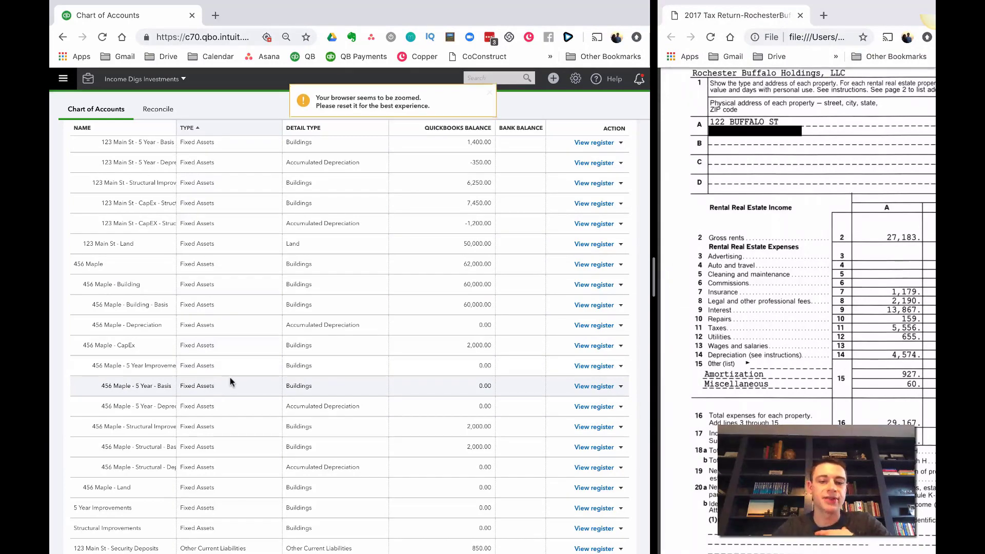
# Compare the income and Cost of Goods Sold accounts with the Form 8825 lines, giving the tax return more of the split view.
pyautogui.scroll(-8, 230, 377)
pyautogui.scroll(-3, 230, 377)
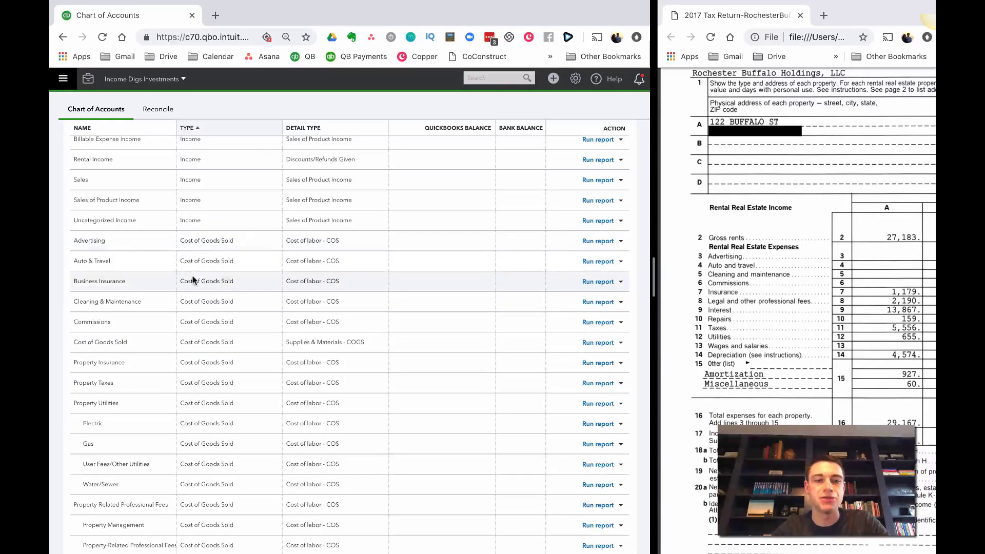
pyautogui.scroll(-1, 195, 274)
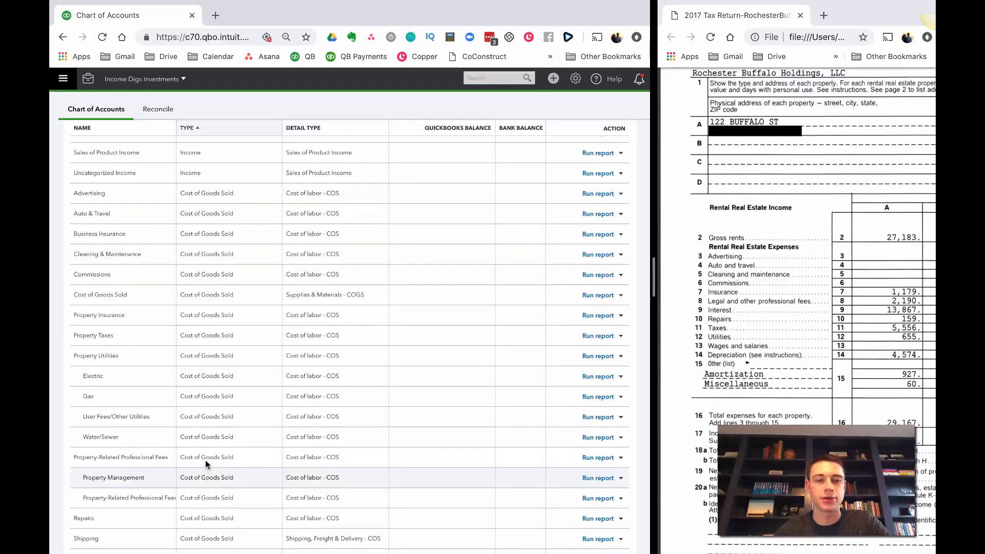
pyautogui.moveTo(657, 238); pyautogui.dragTo(545, 242)
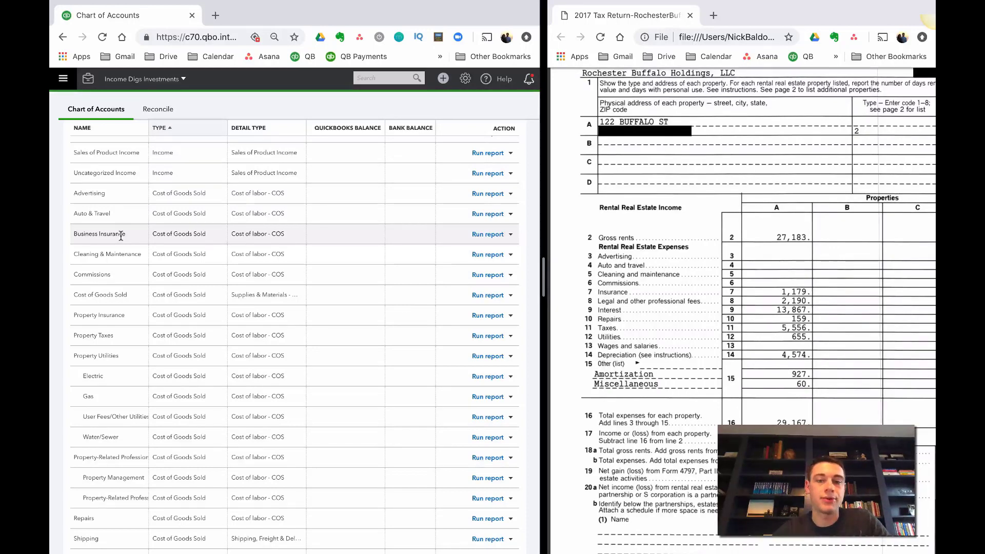
# Change the Business Insurance account to type Expenses with detail type Insurance, and save it, accepting the type change.
pyautogui.click(511, 235)
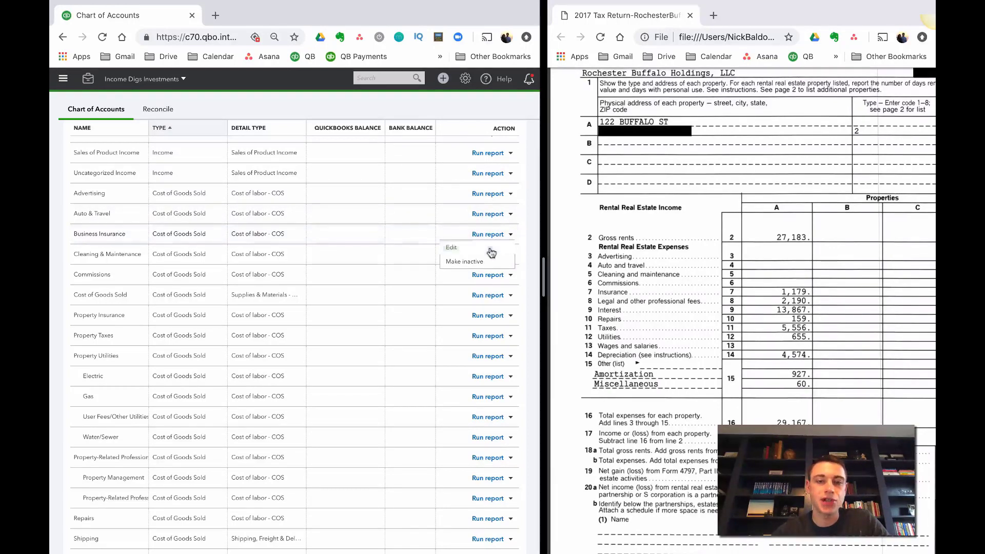
pyautogui.click(490, 248)
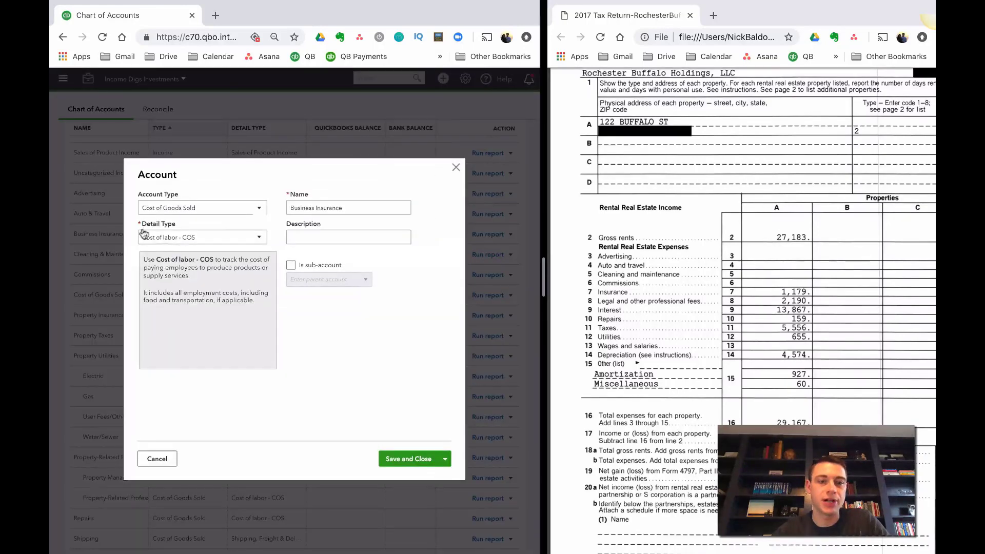
pyautogui.click(162, 208)
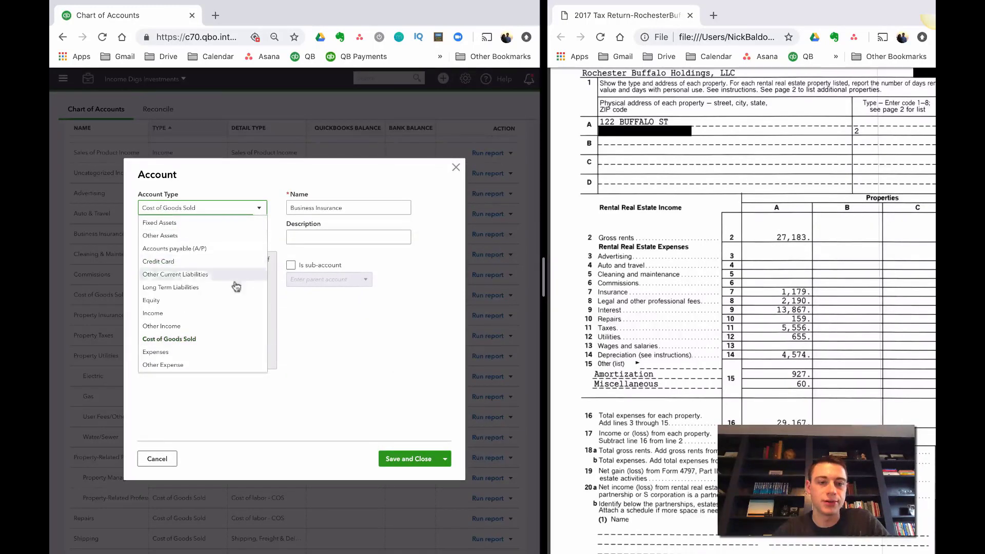
pyautogui.click(196, 365)
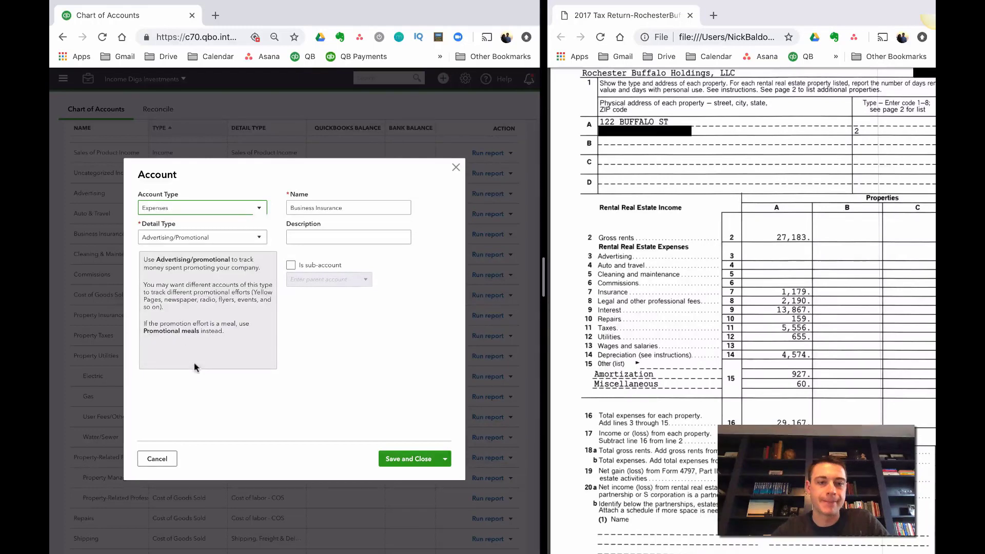
pyautogui.click(174, 244)
pyautogui.scroll(-1, 219, 346)
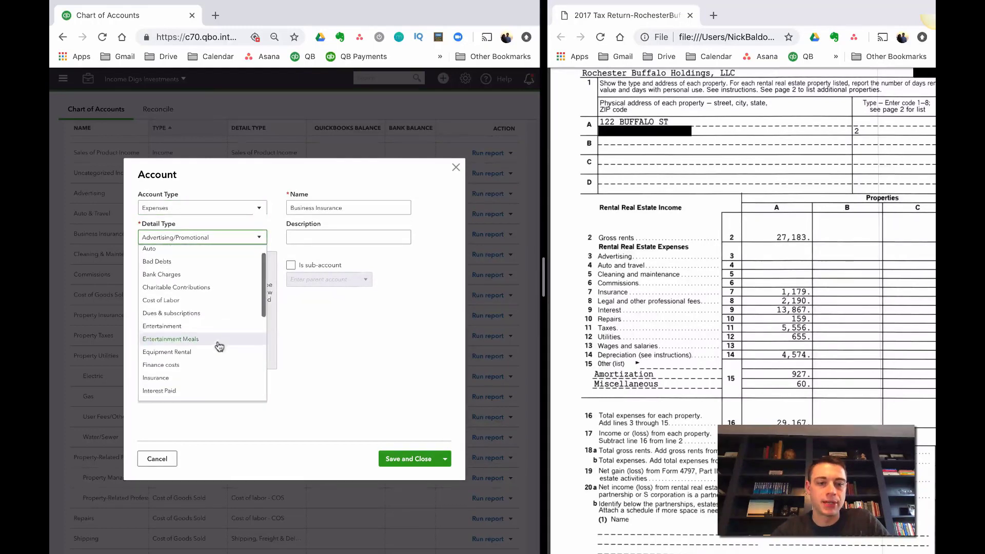
pyautogui.click(194, 379)
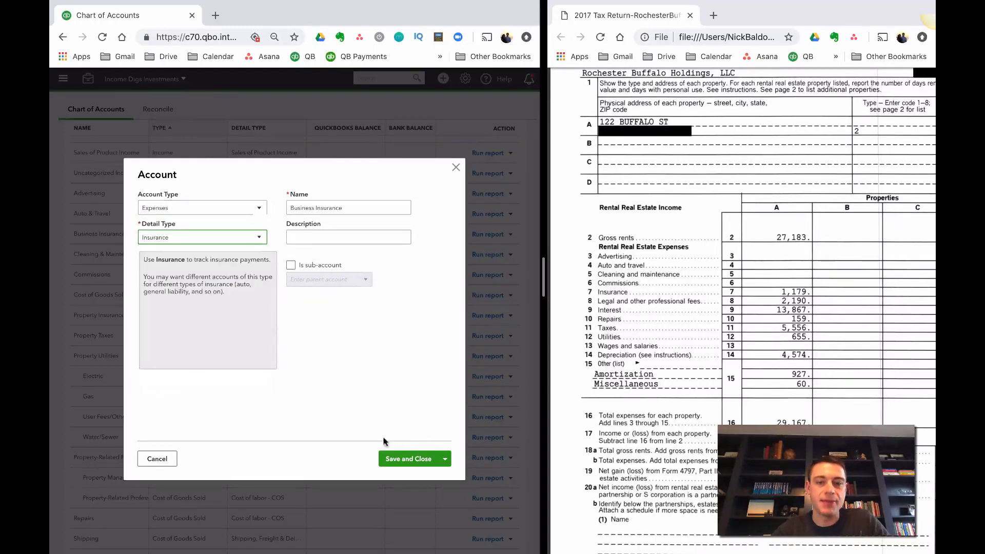
pyautogui.click(418, 461)
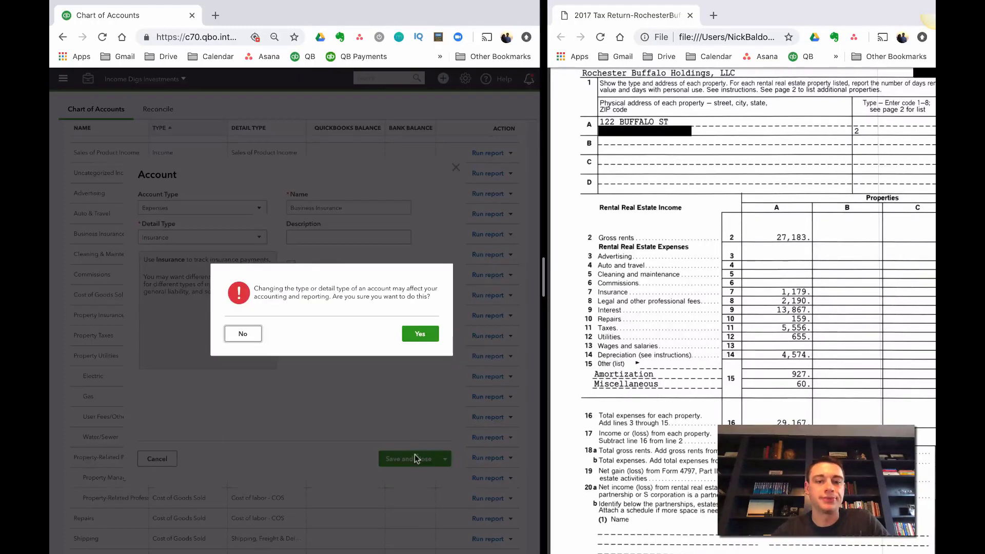
pyautogui.click(420, 334)
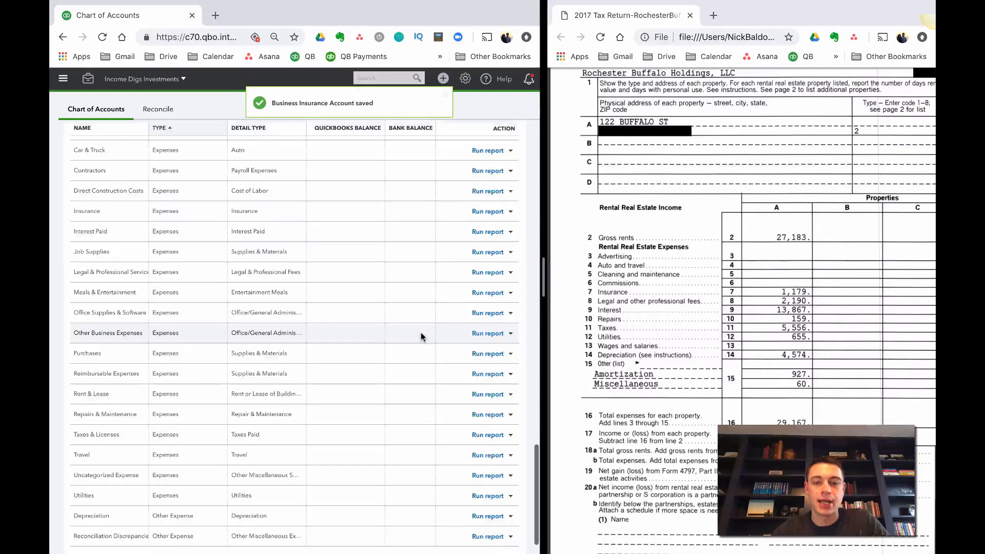
# Make the Cost of Goods Sold account inactive in the Chart of Accounts.
pyautogui.scroll(-2, 178, 339)
pyautogui.scroll(10, 175, 349)
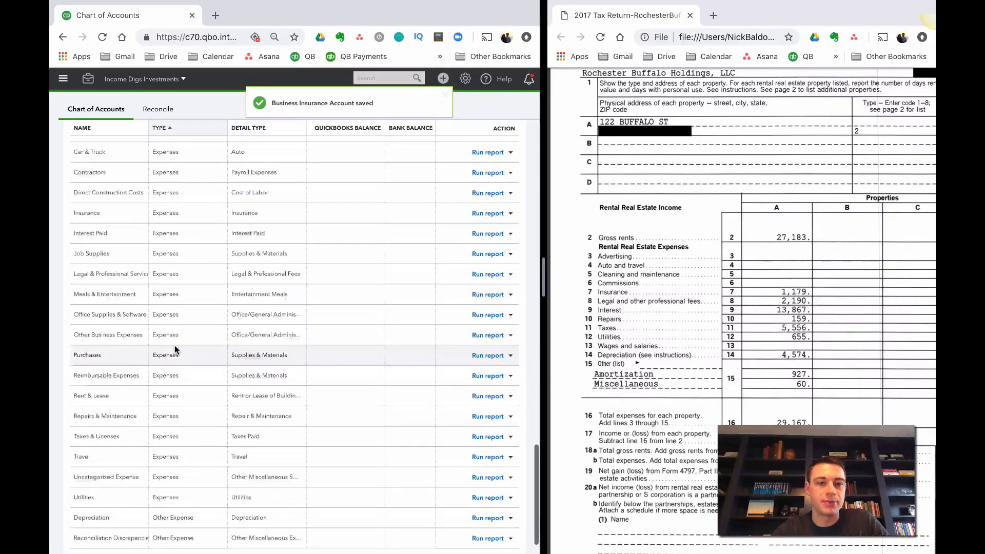
pyautogui.scroll(-5, 175, 349)
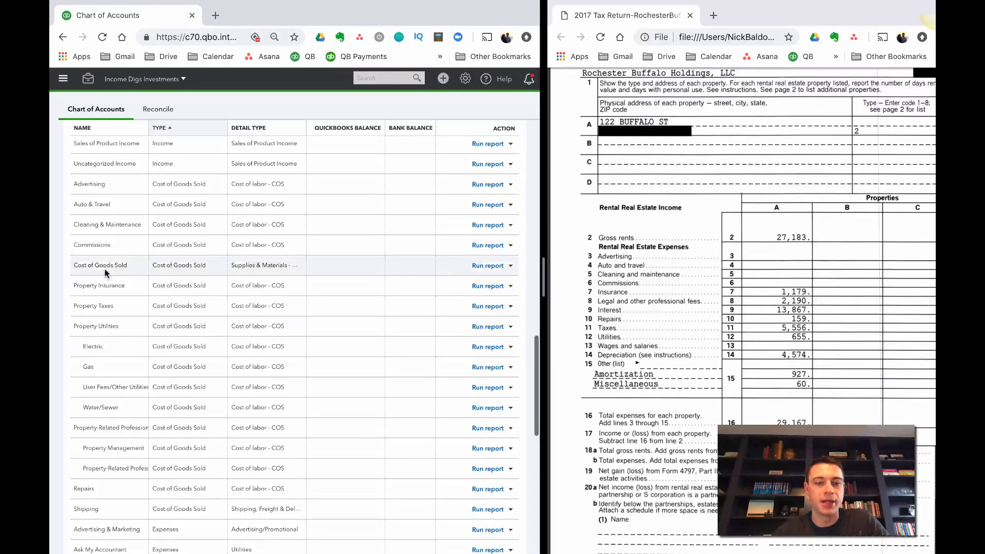
pyautogui.moveTo(75, 265); pyautogui.dragTo(138, 267)
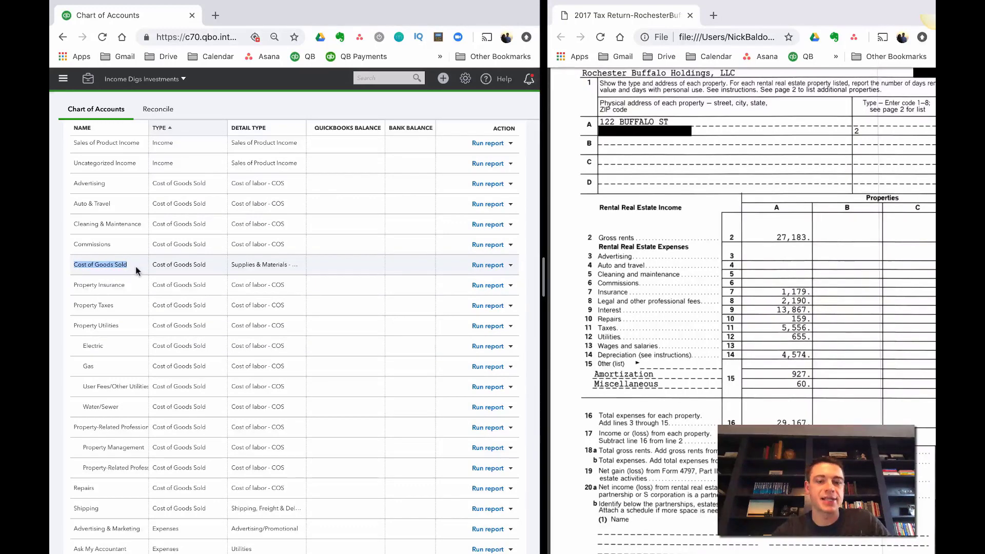
pyautogui.click(511, 266)
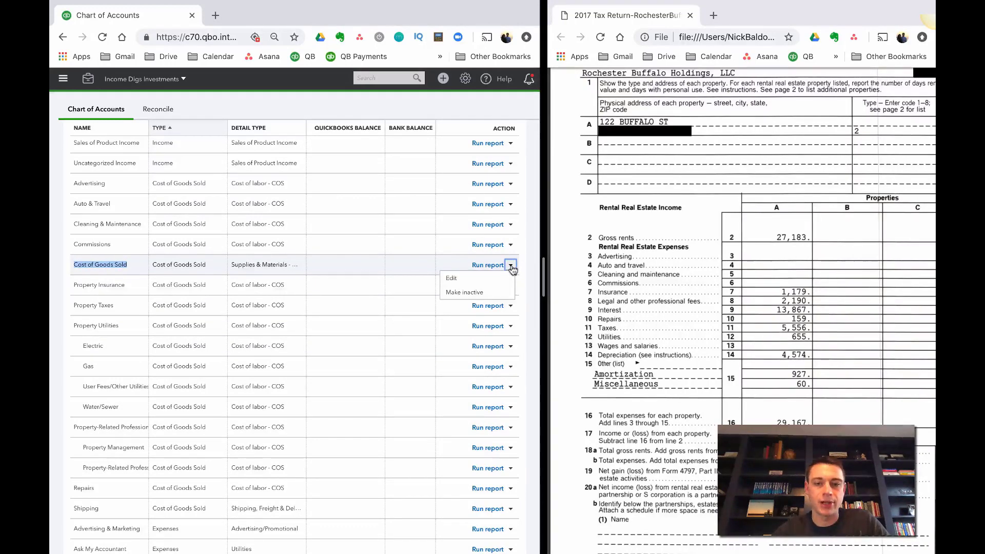
pyautogui.click(477, 295)
pyautogui.click(348, 335)
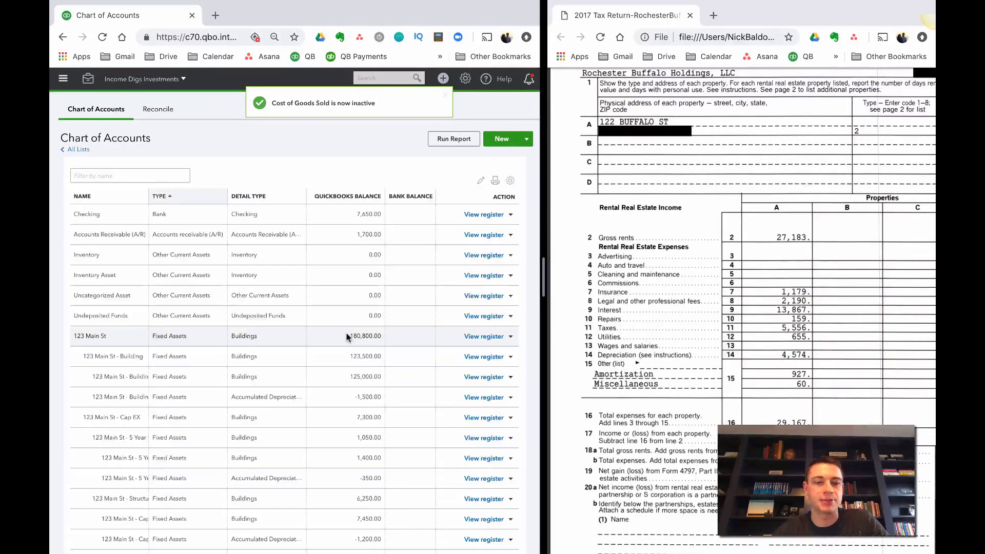
# Examine the remaining Cost of Goods Sold accounts against Form 8825, especially Property Utilities and its sub-accounts.
pyautogui.scroll(-10, 347, 334)
pyautogui.scroll(-3, 344, 333)
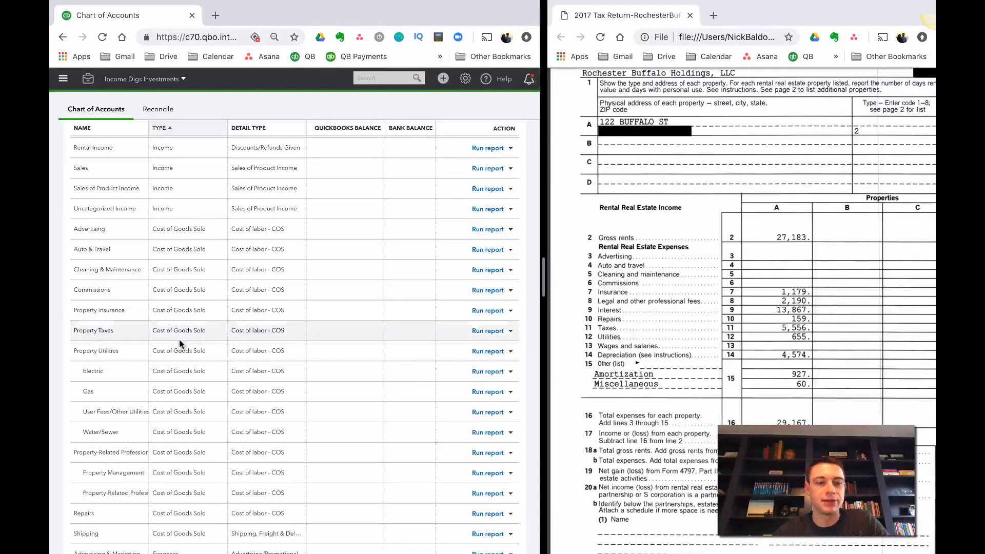
pyautogui.scroll(-1, 179, 341)
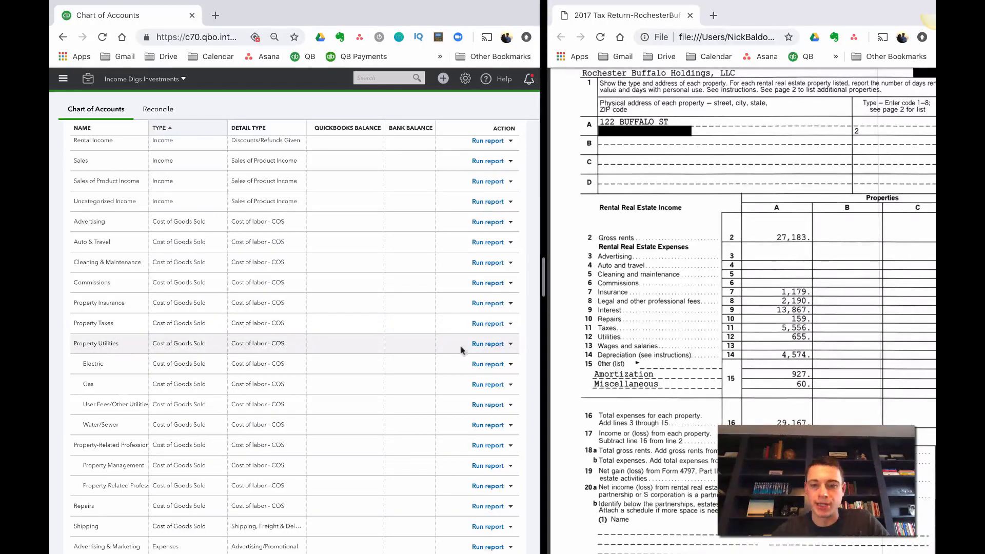
pyautogui.scroll(-2, 96, 342)
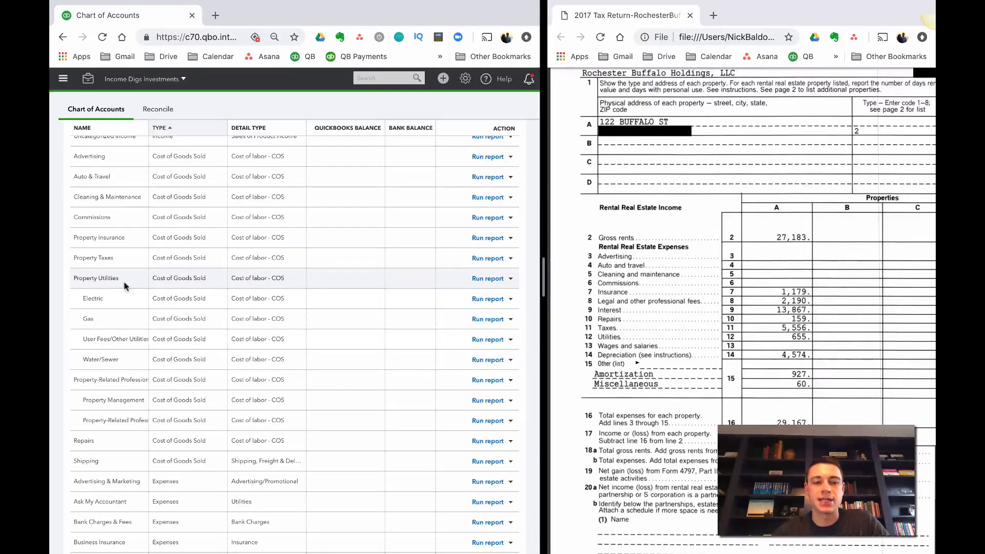
pyautogui.moveTo(119, 280); pyautogui.dragTo(74, 280)
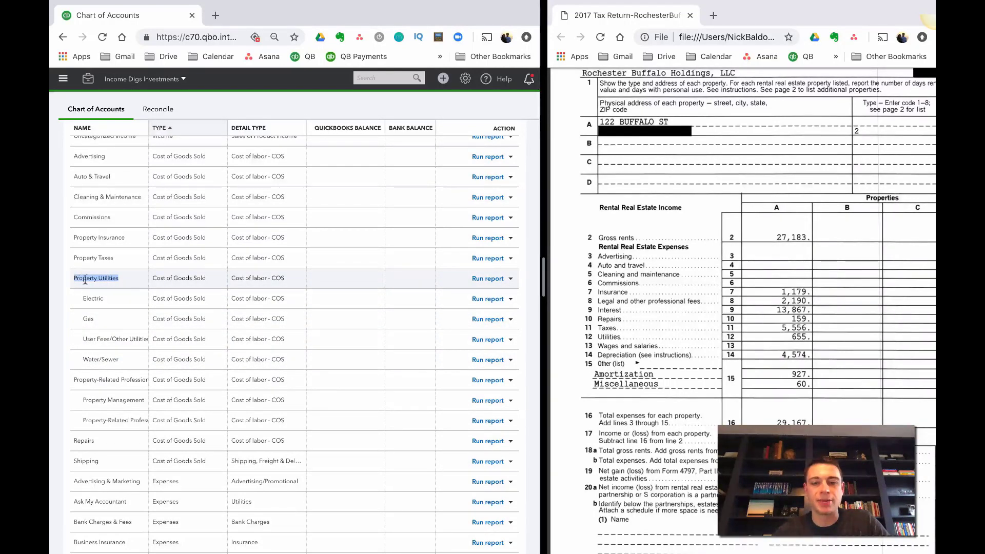
pyautogui.moveTo(136, 280); pyautogui.dragTo(73, 283)
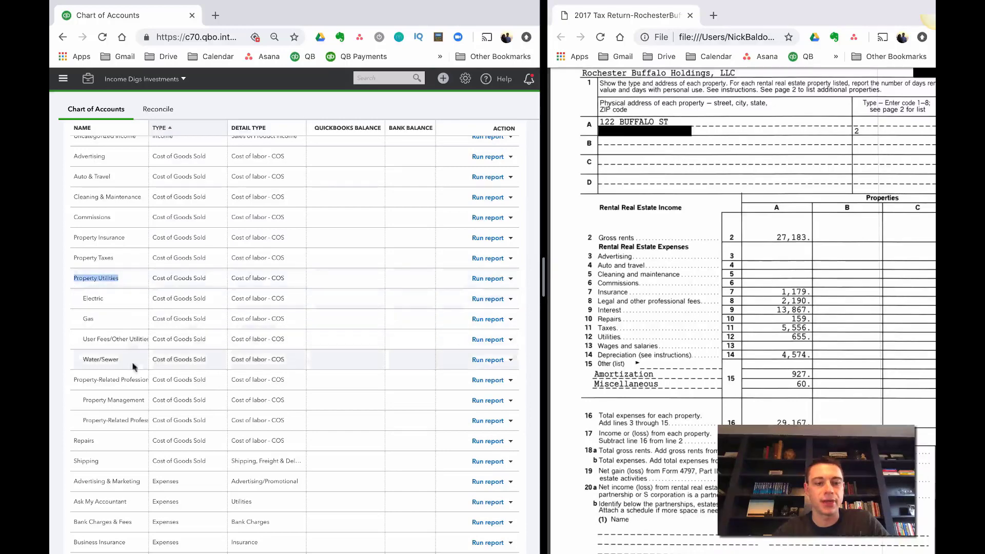
pyautogui.scroll(-2, 133, 365)
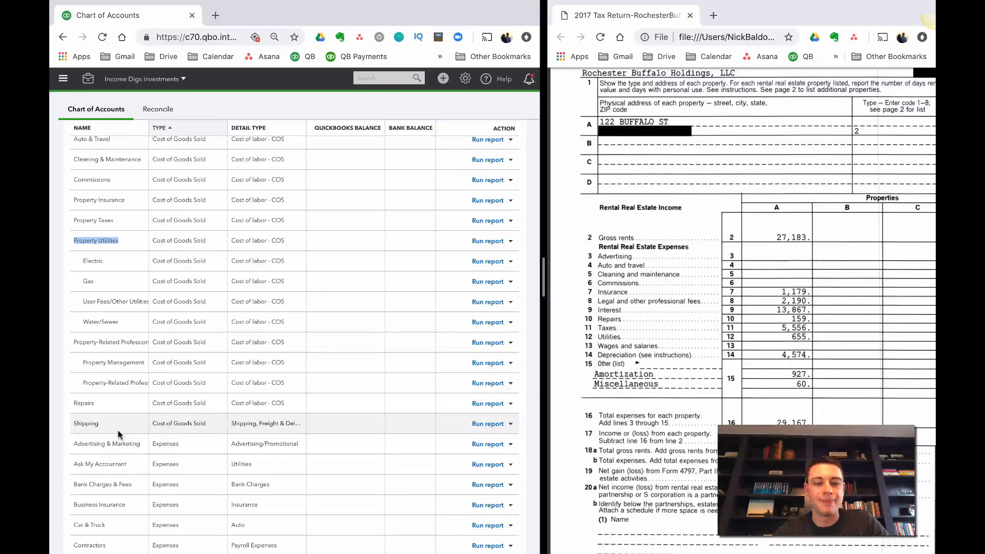
pyautogui.scroll(-2, 117, 430)
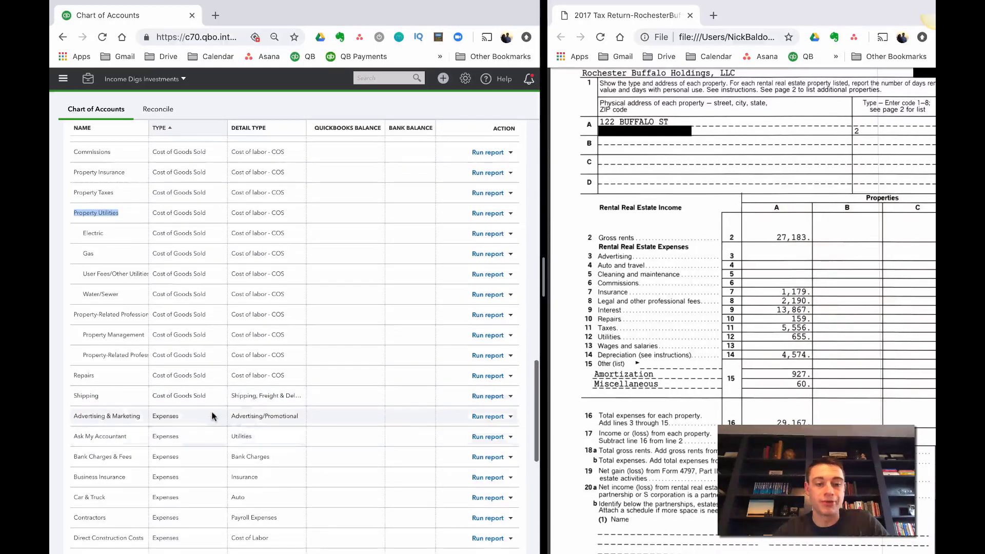
# Change the Shipping account to type Expenses with detail type Shipping, Freight & Delivery, and save it, accepting the type change.
pyautogui.scroll(2, 211, 411)
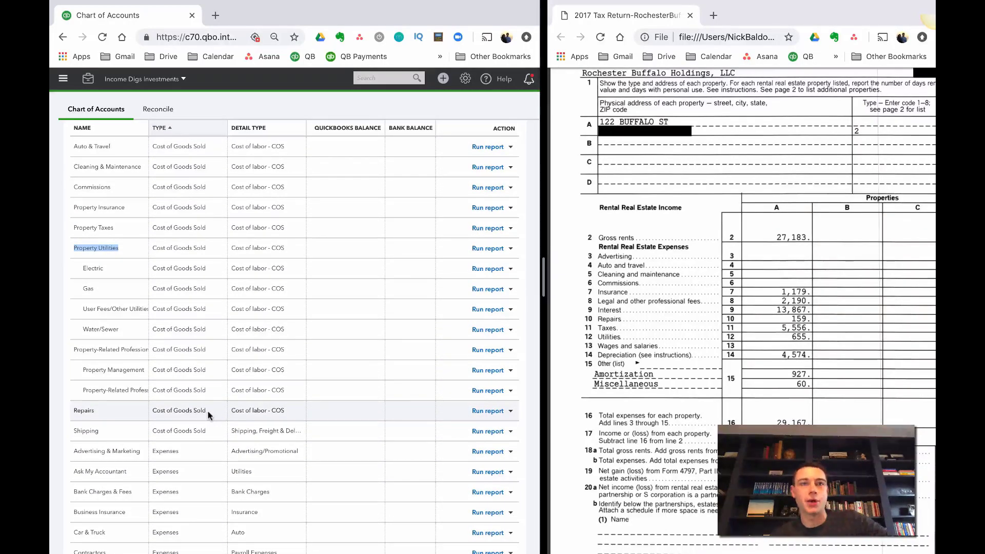
pyautogui.click(511, 431)
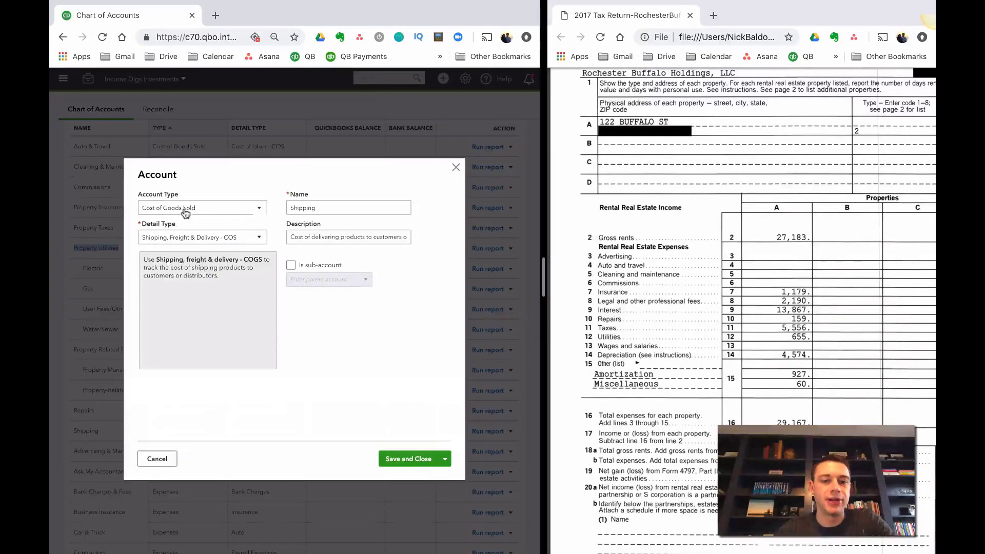
pyautogui.click(186, 208)
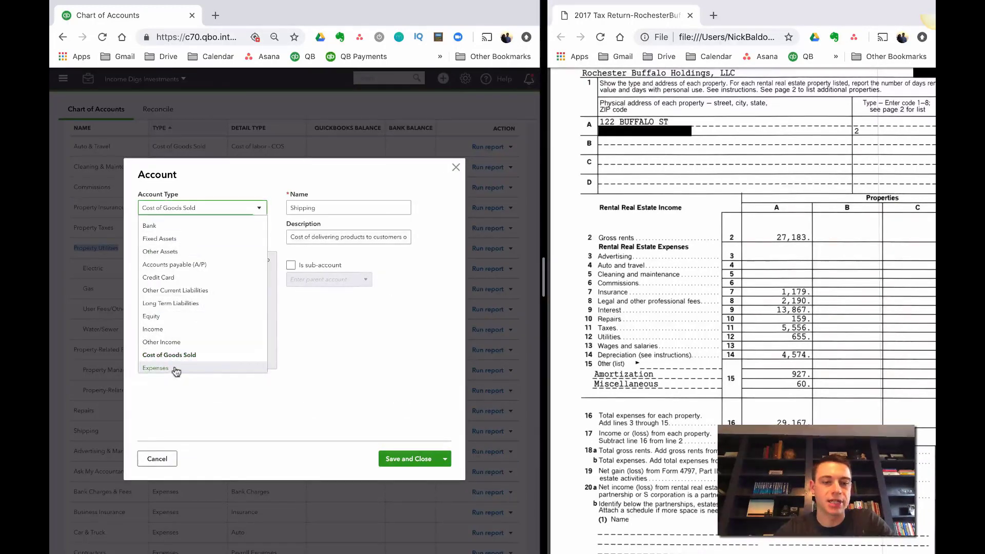
pyautogui.click(174, 368)
pyautogui.click(172, 240)
pyautogui.scroll(-5, 177, 349)
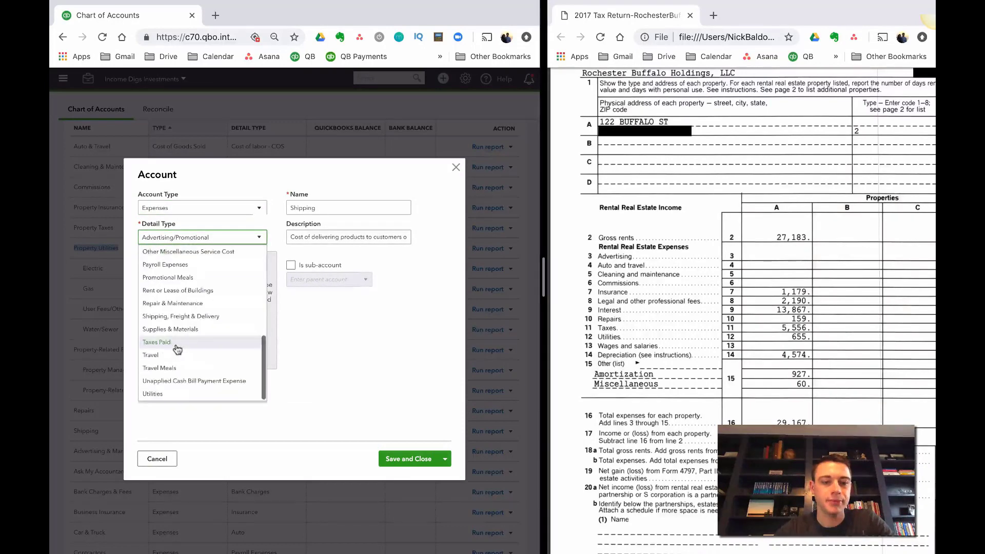
pyautogui.scroll(1, 178, 345)
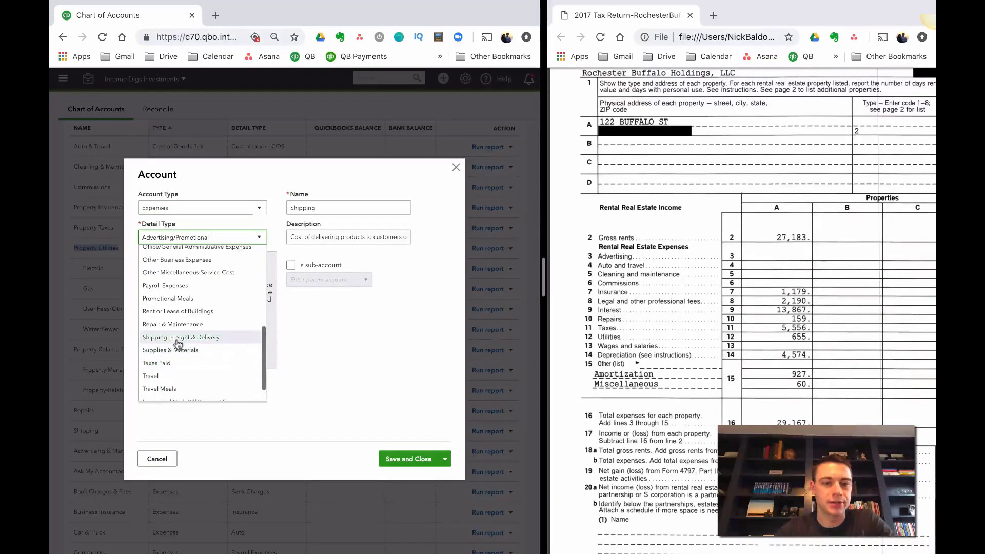
pyautogui.click(178, 338)
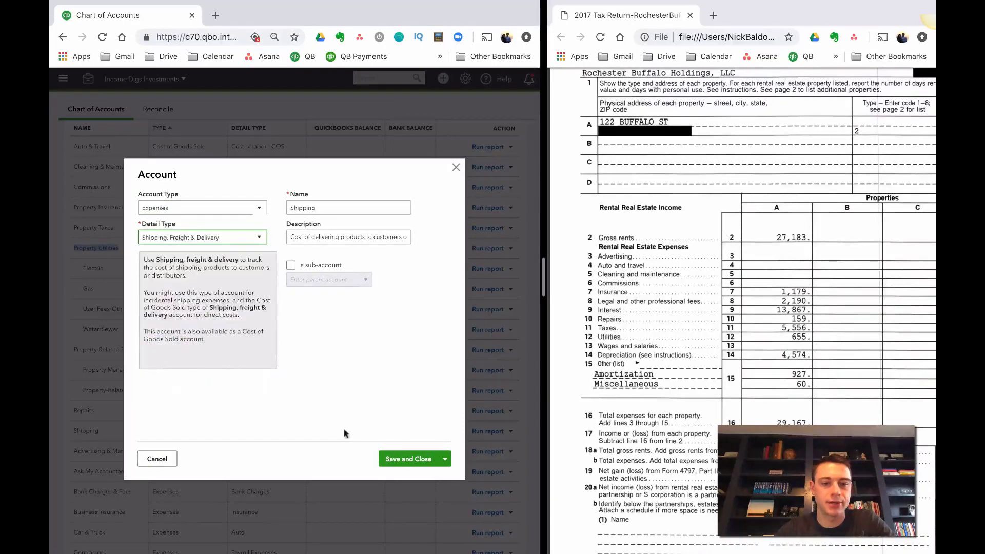
pyautogui.click(403, 457)
pyautogui.click(348, 338)
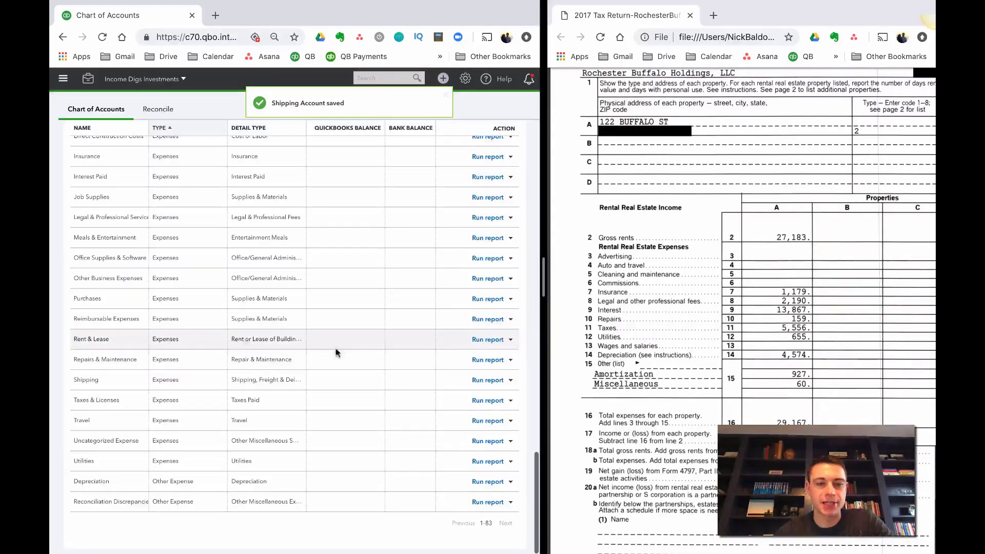
# Review the updated Cost of Goods Sold accounts and close the tax return window.
pyautogui.scroll(6, 132, 334)
pyautogui.scroll(3, 131, 334)
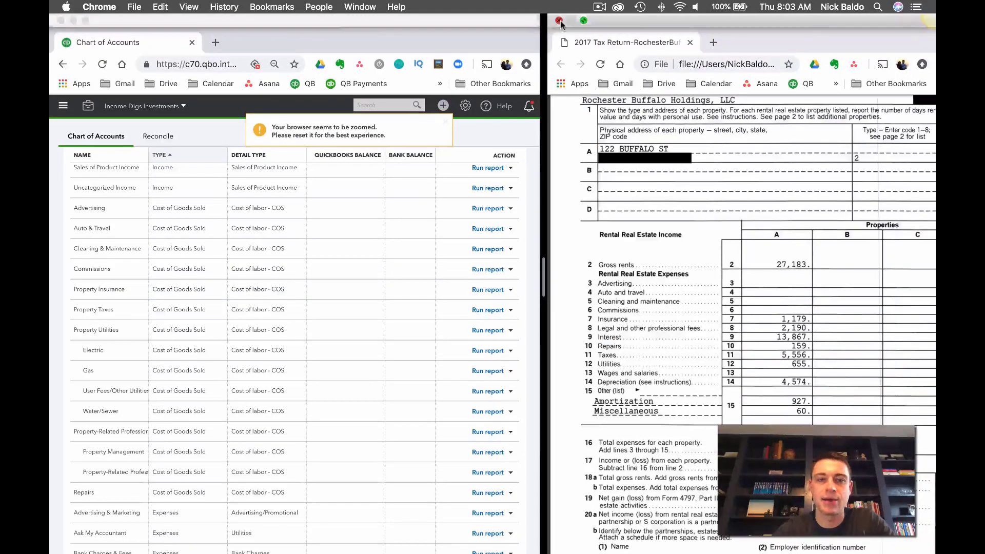
pyautogui.click(559, 20)
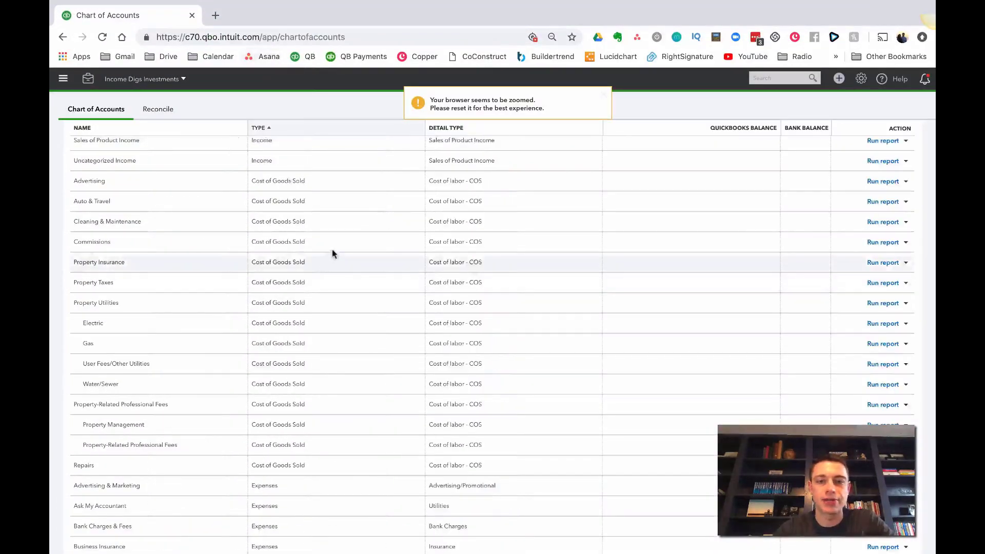
# Leave the Chart of Accounts and open the Profit and Loss report from the favorite reports.
pyautogui.scroll(15, 332, 251)
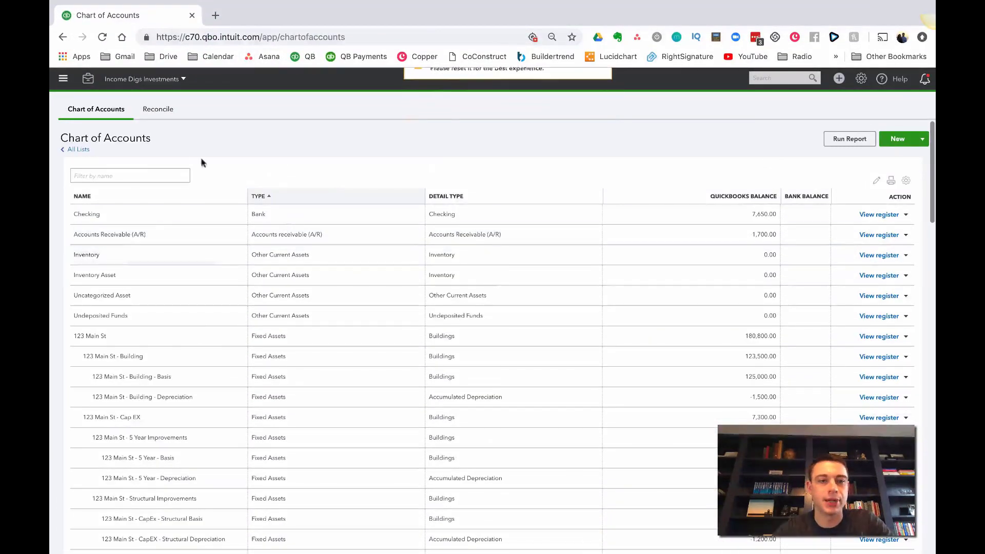
pyautogui.click(75, 149)
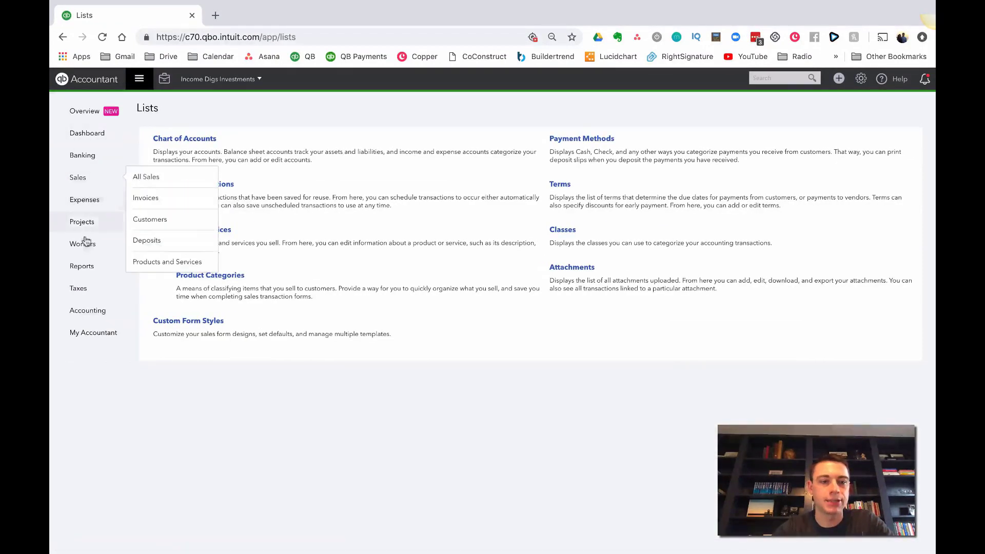
pyautogui.click(90, 265)
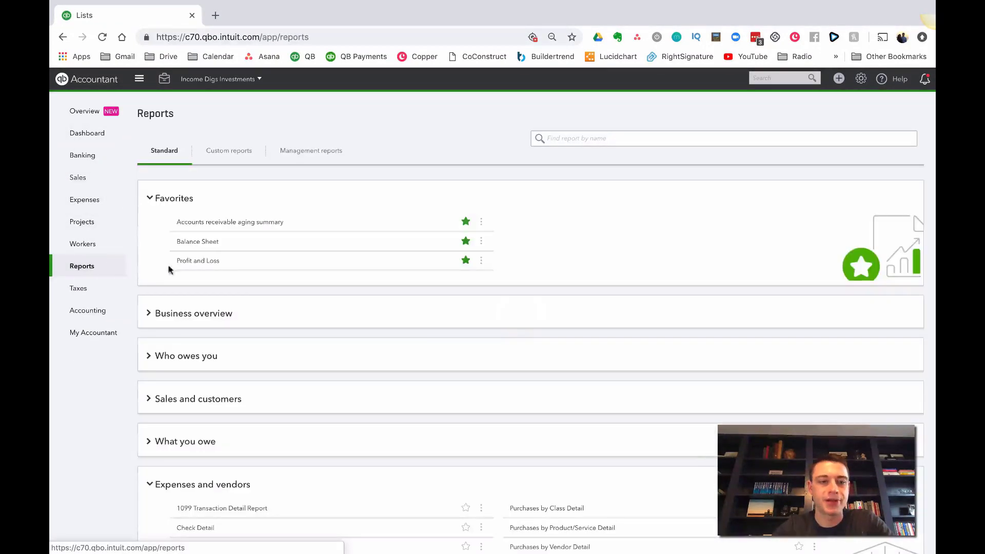
pyautogui.click(185, 262)
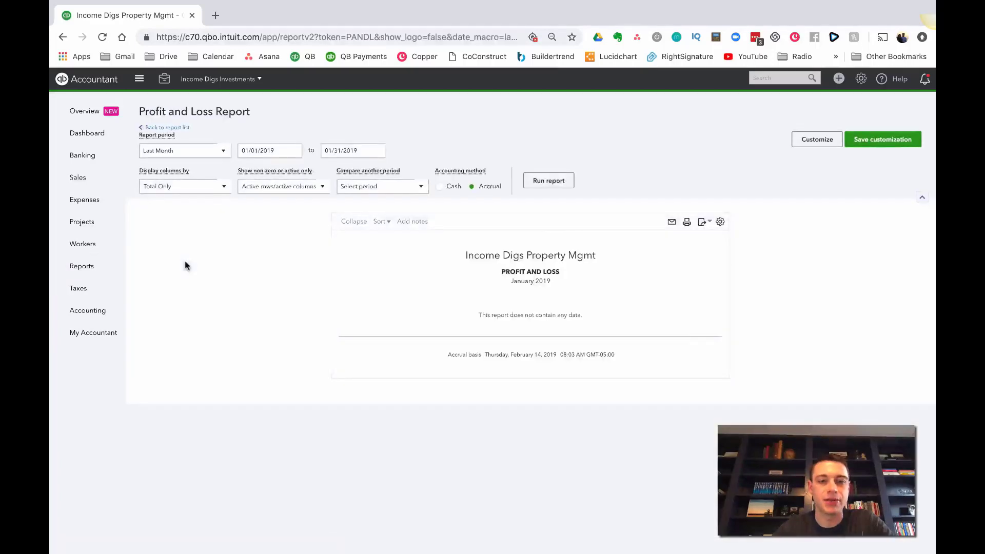
# Run the Profit and Loss report for Last Year, showing all rows and all columns.
pyautogui.click(182, 156)
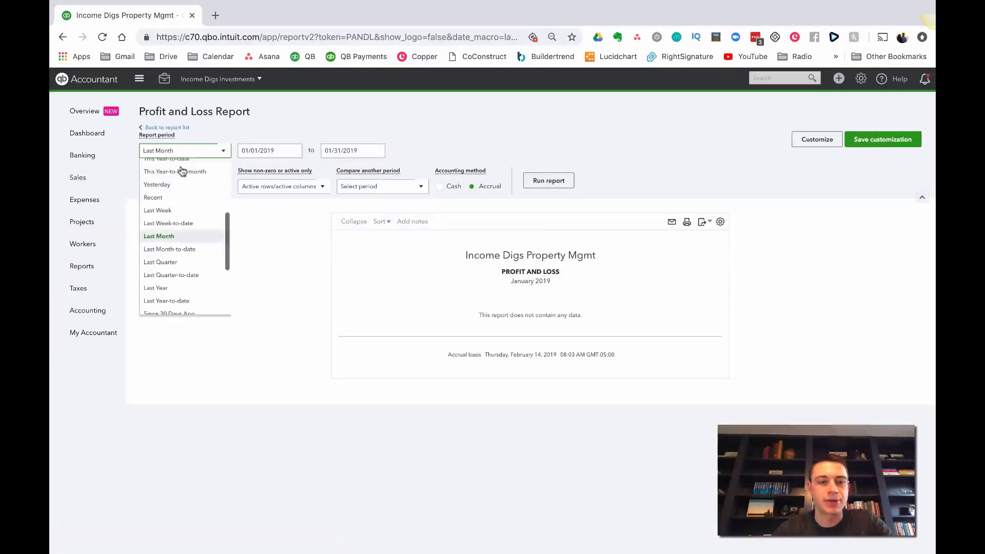
pyautogui.click(194, 292)
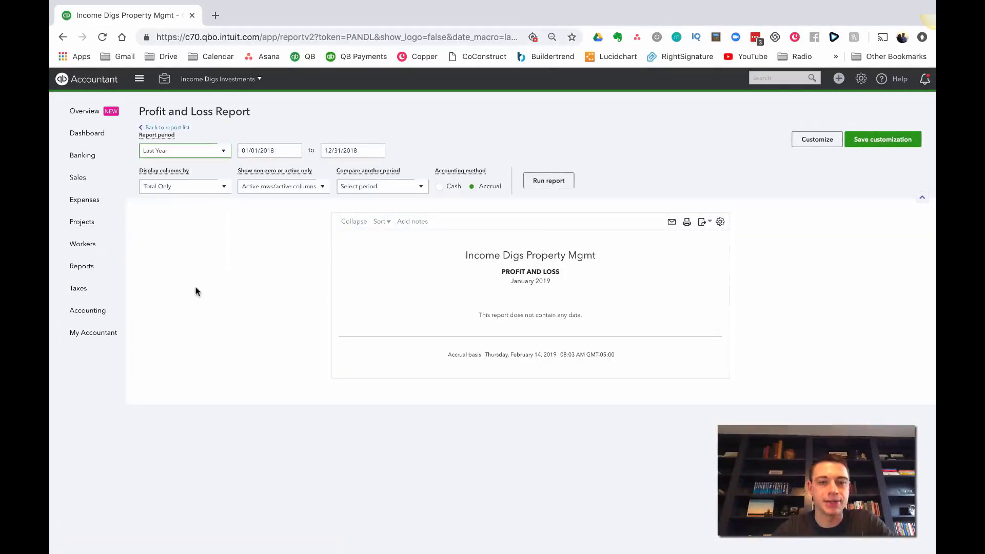
pyautogui.click(315, 190)
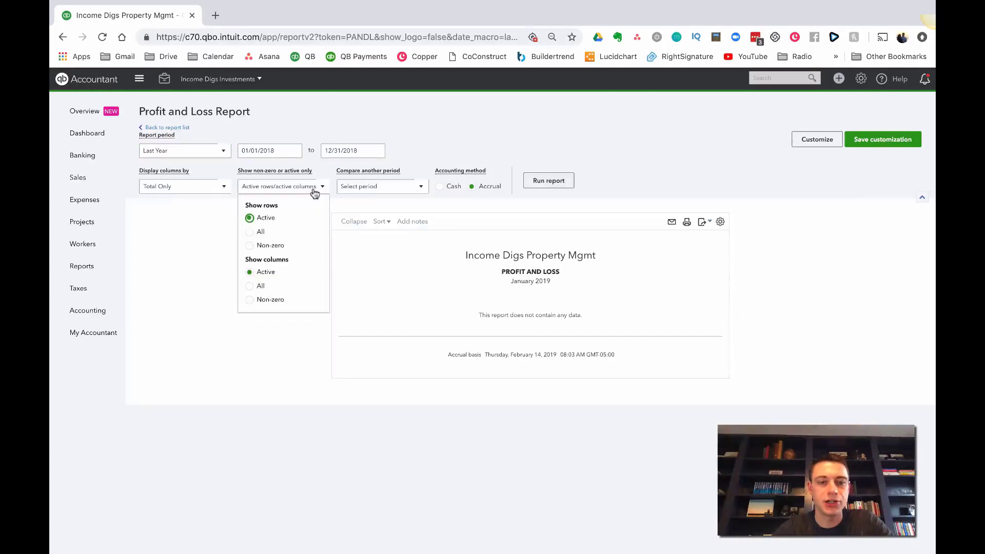
pyautogui.click(251, 232)
pyautogui.click(249, 285)
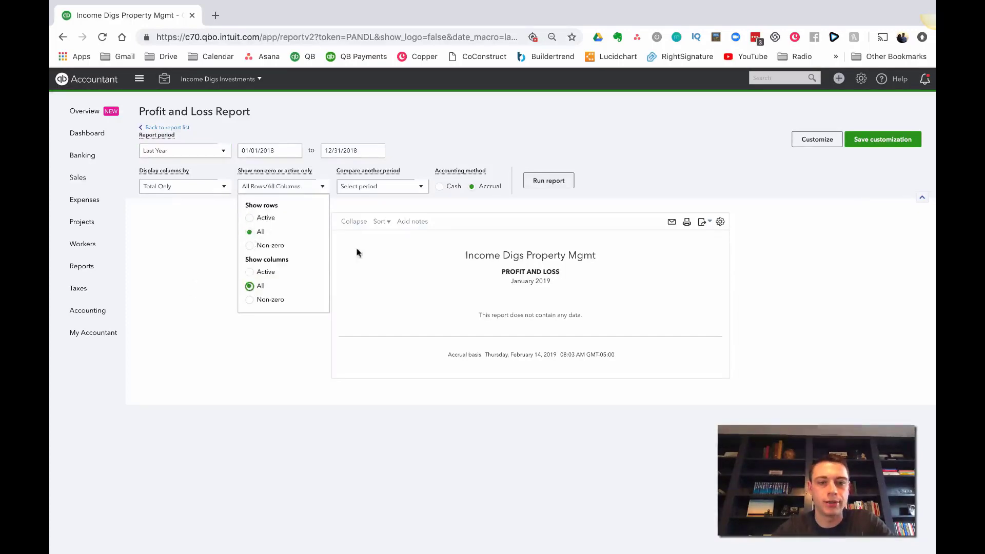
pyautogui.click(547, 180)
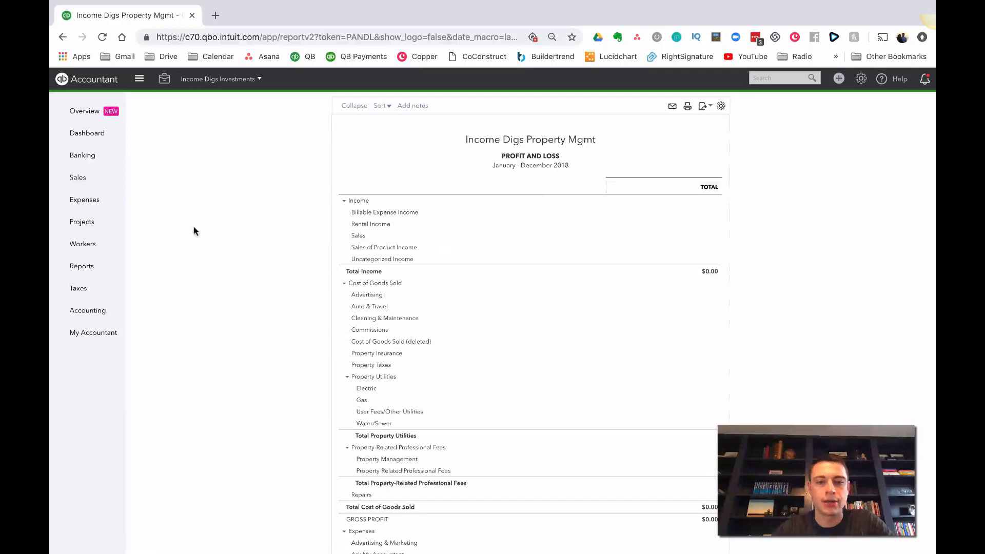
# Examine the Rental Income and deleted Cost of Goods Sold lines in the Profit and Loss report.
pyautogui.scroll(3, 193, 226)
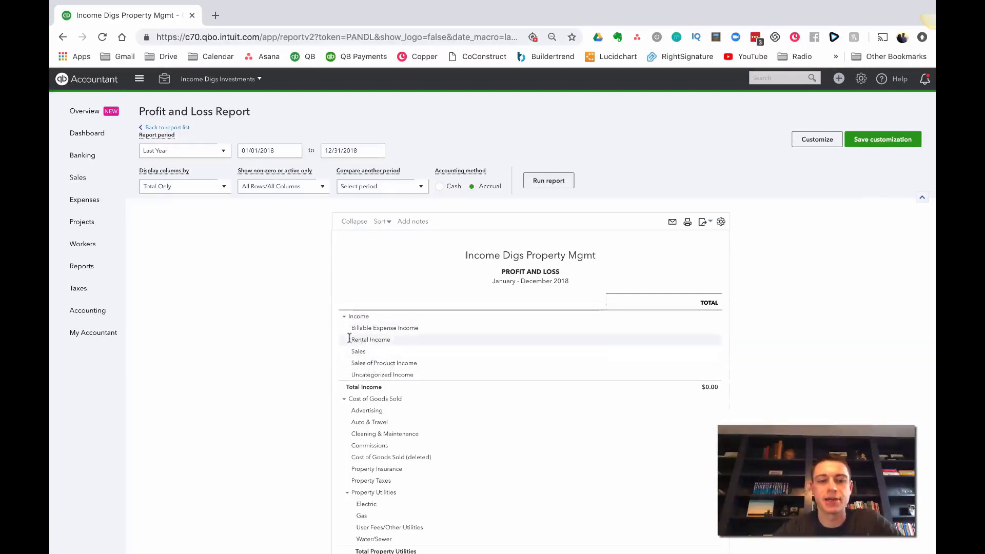
pyautogui.moveTo(351, 339); pyautogui.dragTo(399, 341)
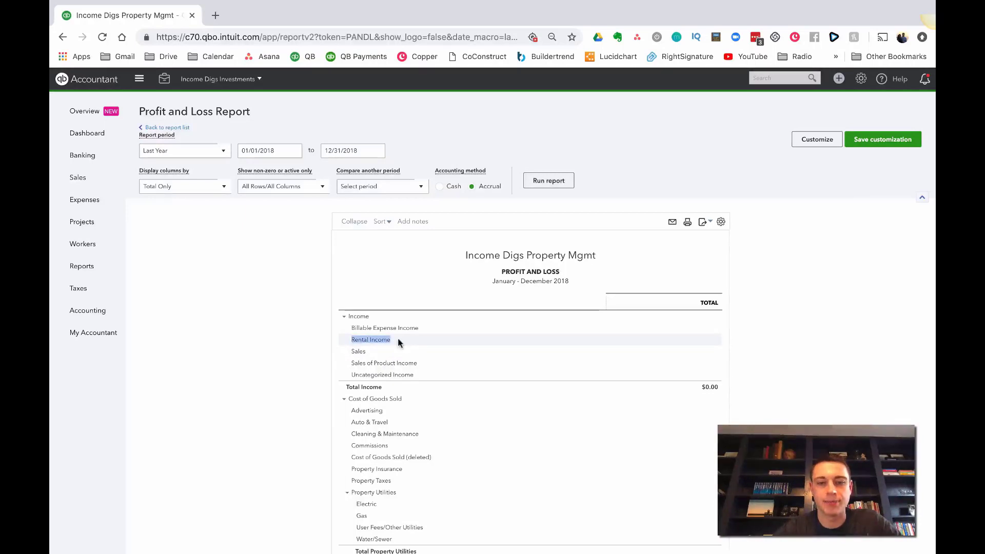
pyautogui.scroll(-1, 396, 347)
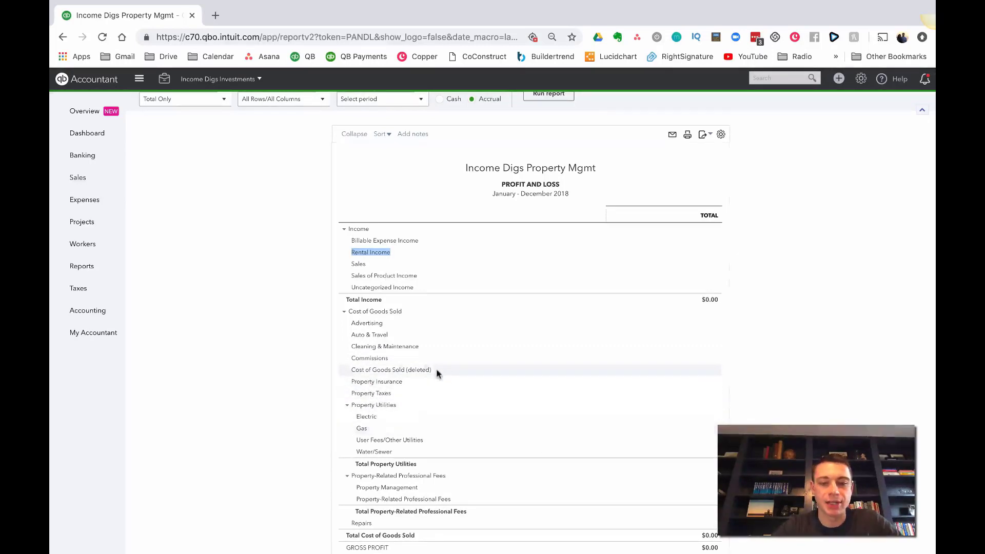
pyautogui.moveTo(436, 370); pyautogui.dragTo(388, 369)
# Rerun the Profit and Loss report showing only active rows.
pyautogui.scroll(2, 389, 369)
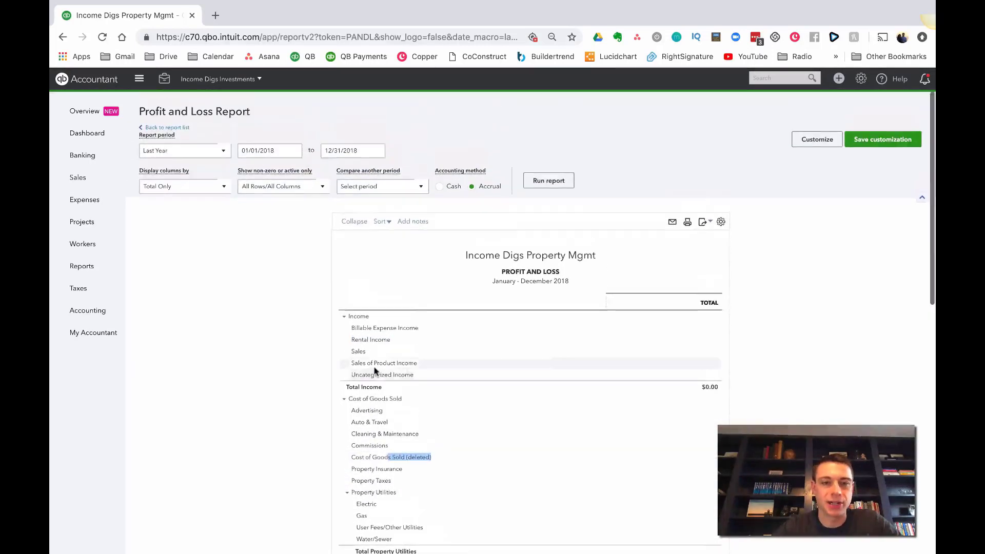
pyautogui.click(297, 156)
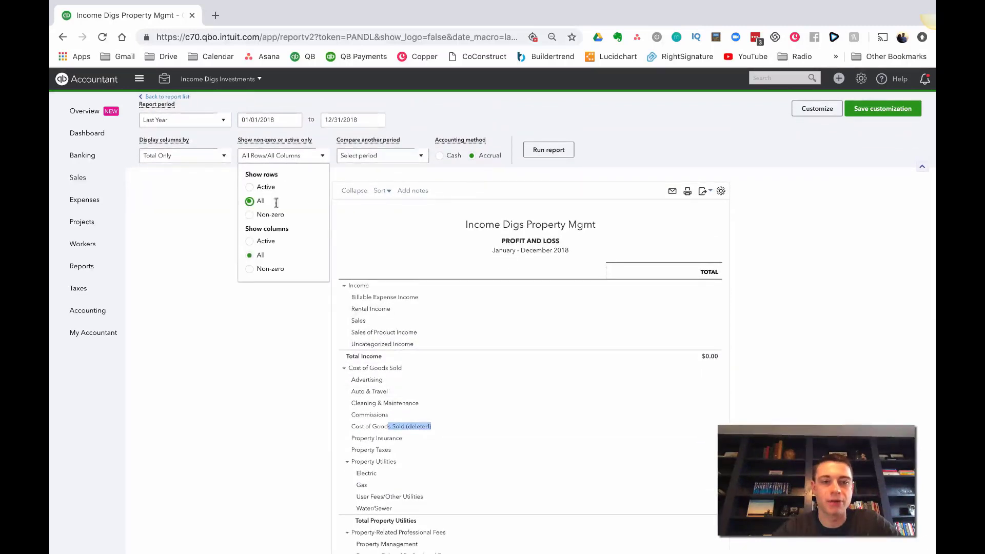
pyautogui.click(249, 188)
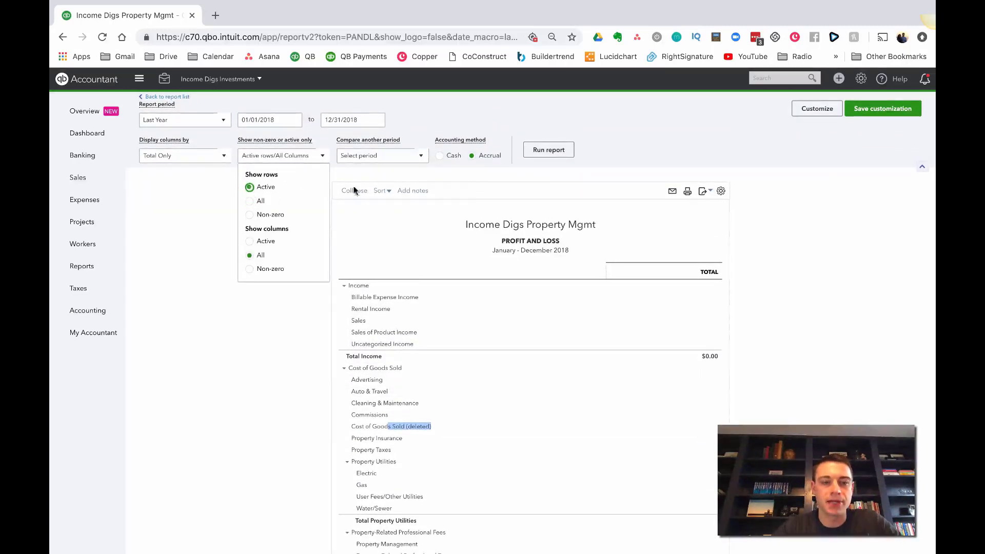
pyautogui.click(549, 152)
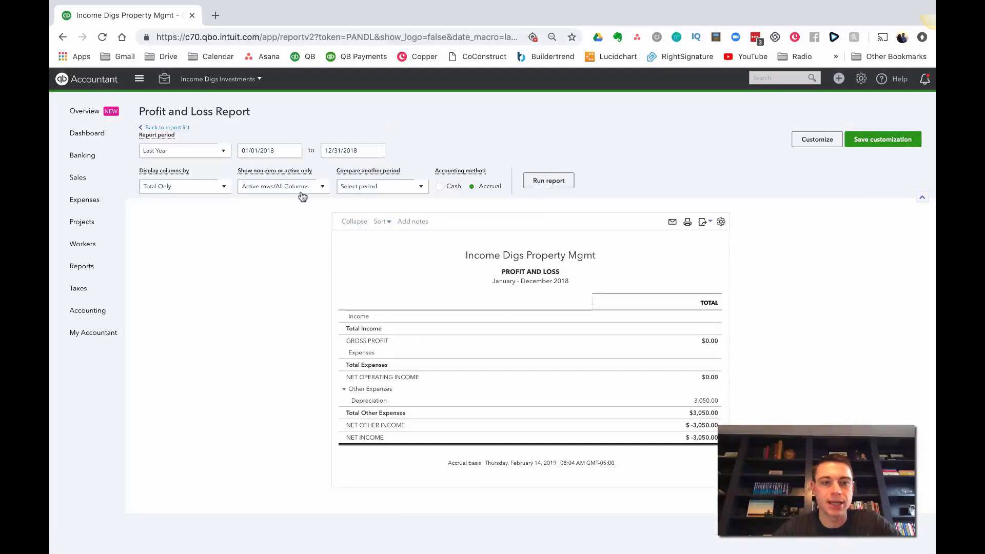
# Set the report back to all rows and all columns, and rerun it.
pyautogui.click(303, 195)
pyautogui.click(249, 233)
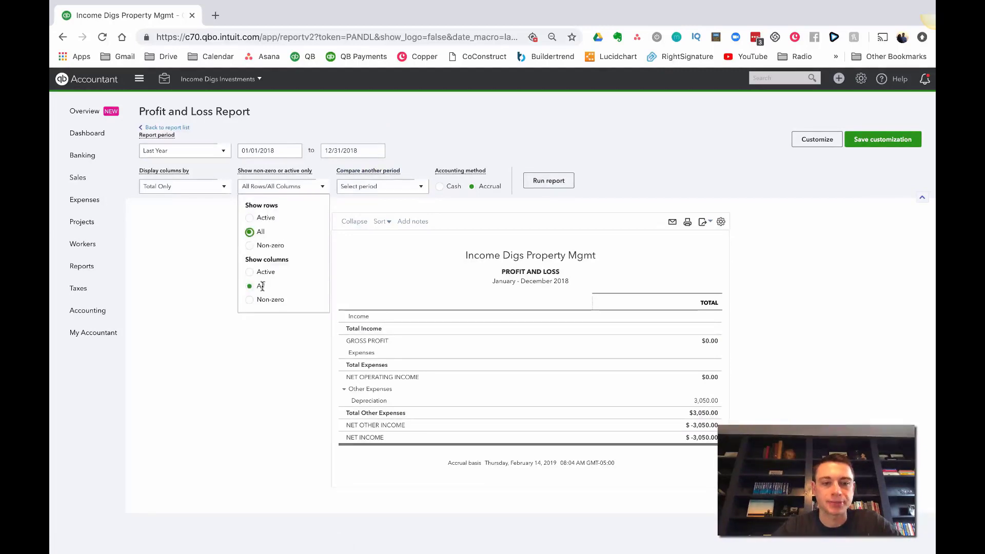
pyautogui.click(250, 286)
pyautogui.click(547, 180)
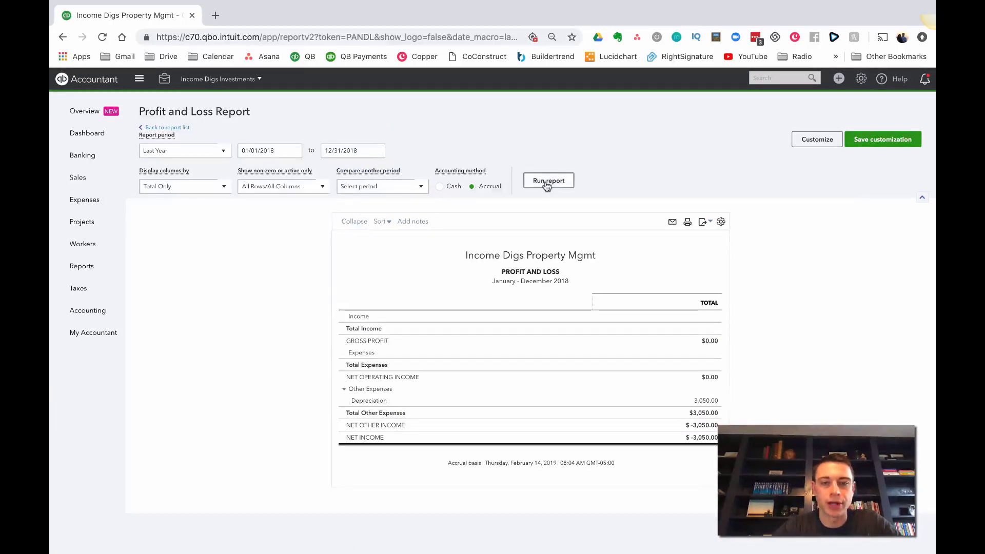
# Review the account lines and collapse the Cost of Goods Sold, Expenses and Income sections of the report.
pyautogui.scroll(-2, 471, 399)
pyautogui.moveTo(446, 342); pyautogui.dragTo(381, 342)
pyautogui.scroll(-3, 448, 362)
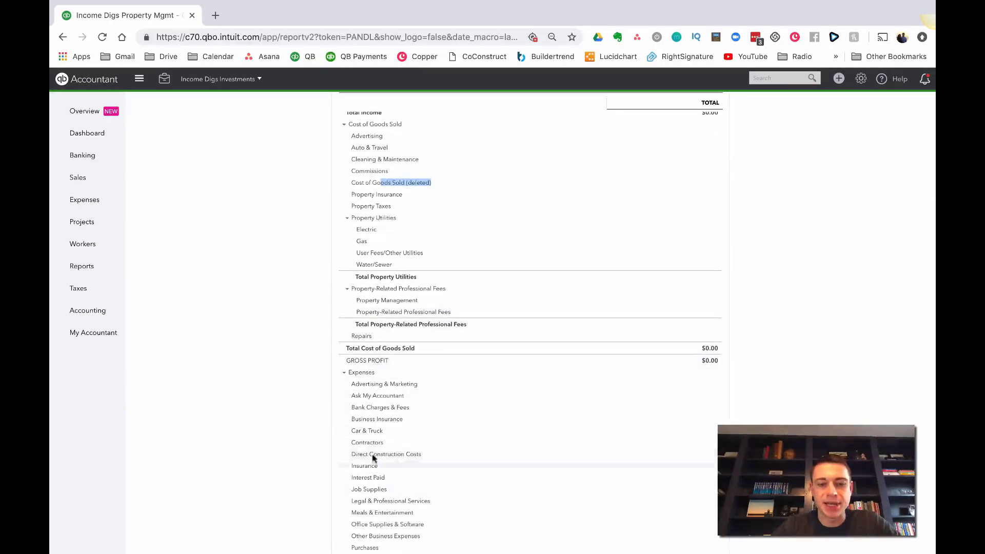
pyautogui.scroll(1, 372, 382)
pyautogui.scroll(4, 372, 382)
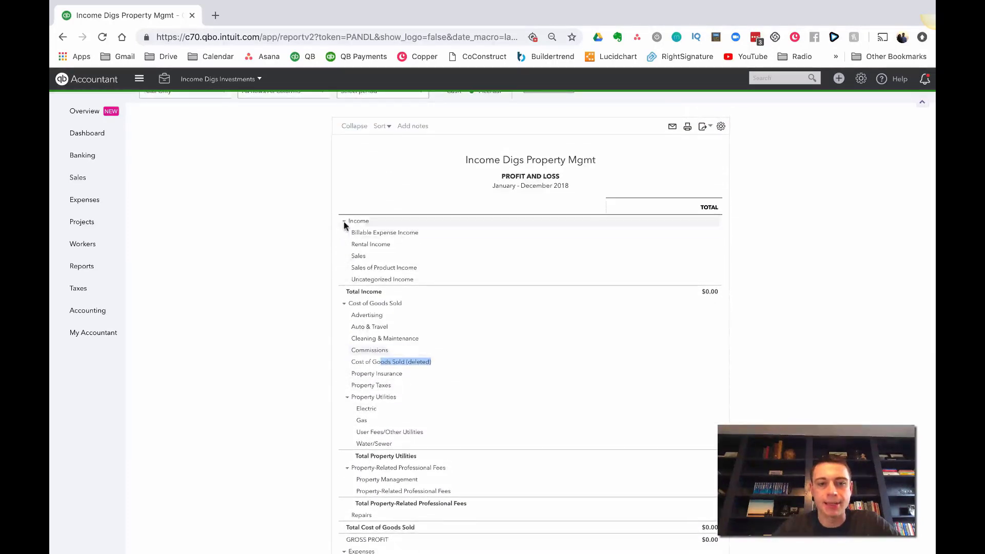
pyautogui.click(344, 303)
pyautogui.click(344, 326)
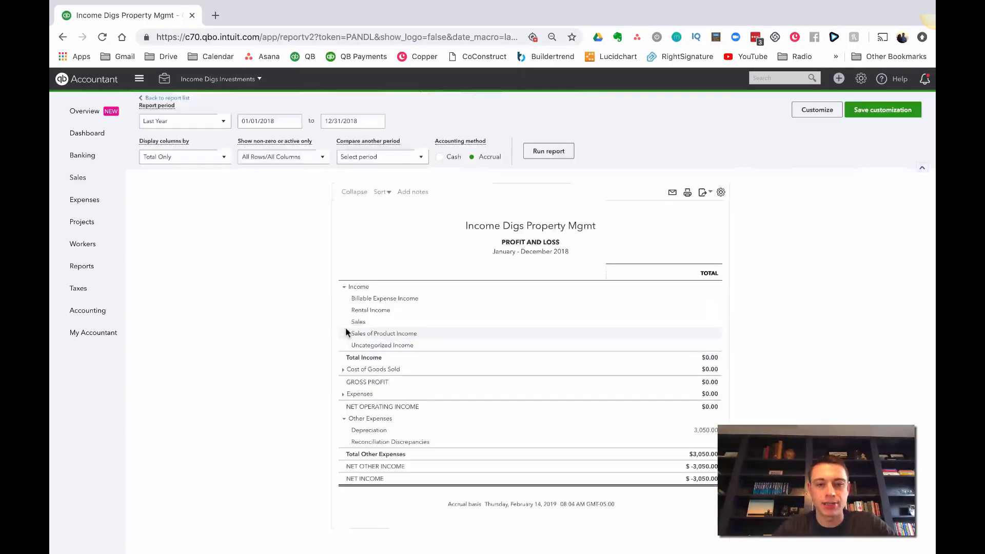
pyautogui.click(343, 287)
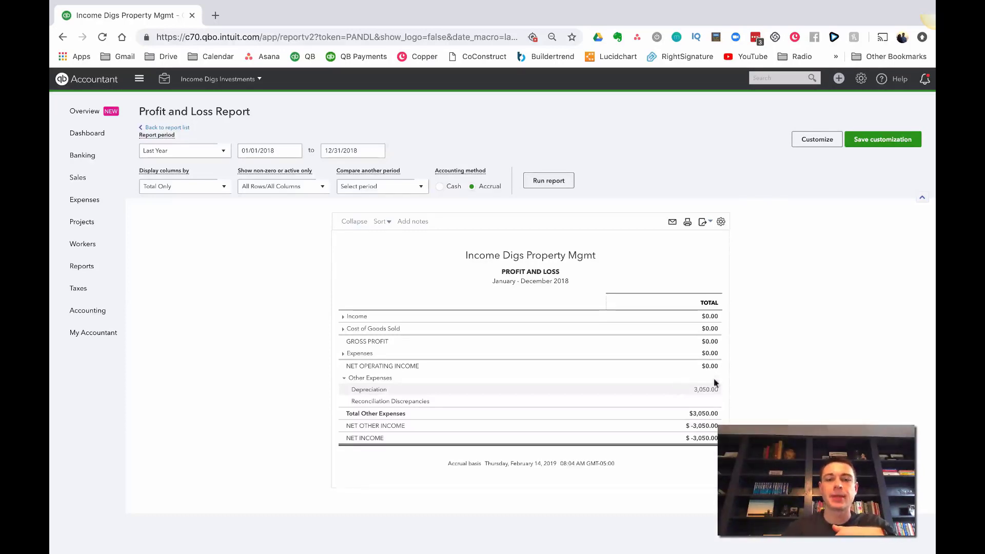
pyautogui.click(357, 187)
pyautogui.click(311, 189)
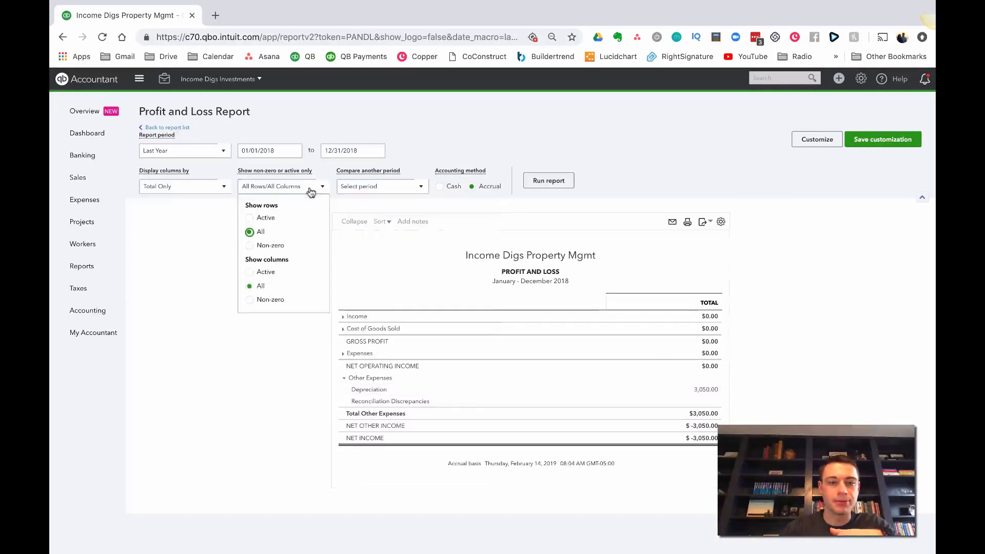
pyautogui.click(172, 186)
pyautogui.click(172, 186)
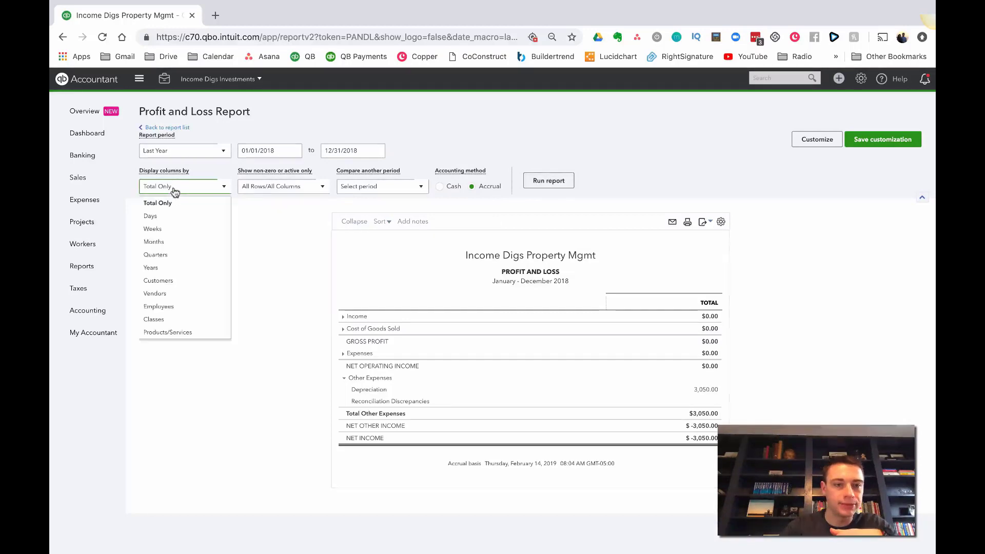
pyautogui.click(218, 192)
pyautogui.click(220, 189)
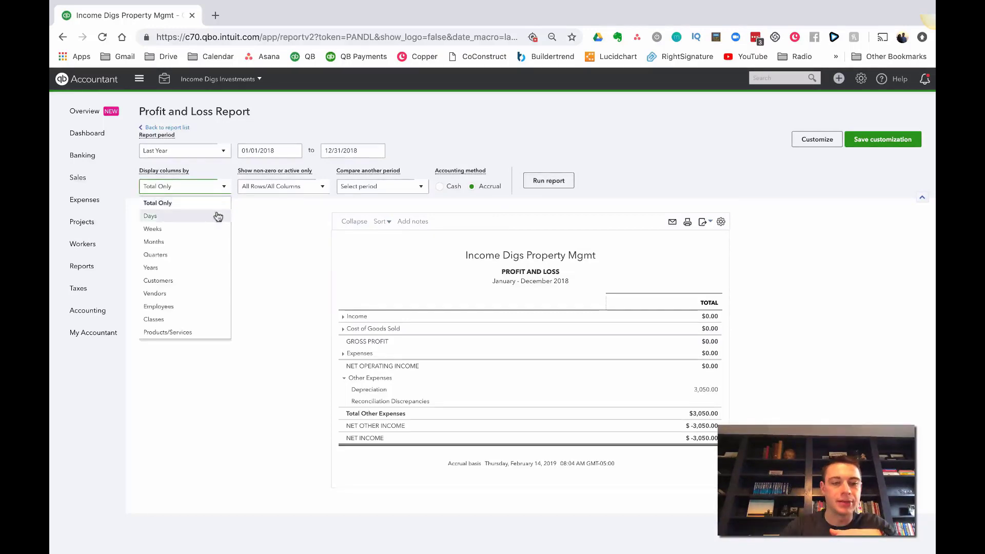
pyautogui.click(317, 233)
# Customize the Profit and Loss report to add a % of Income column, keeping columns at Total Only, and rerun it.
pyautogui.click(811, 143)
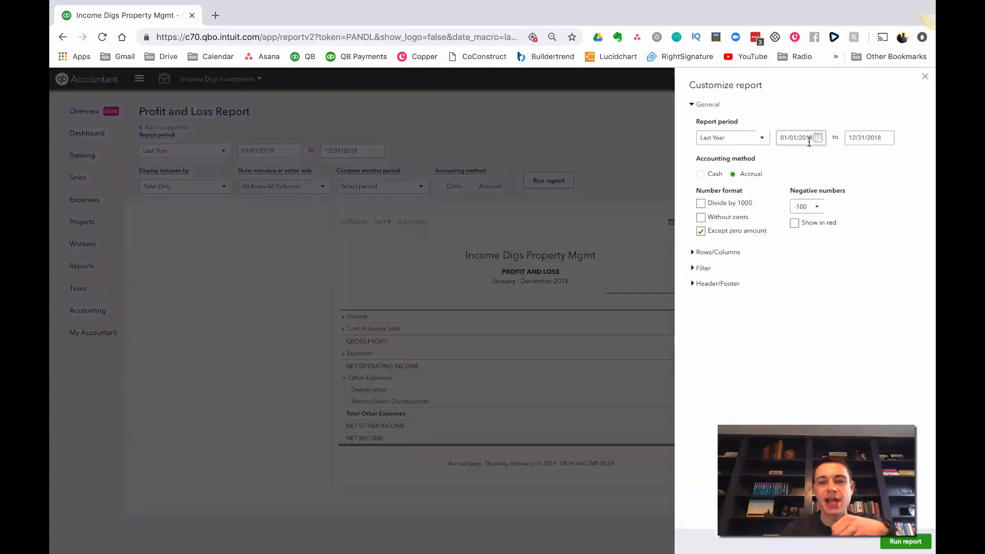
pyautogui.click(694, 254)
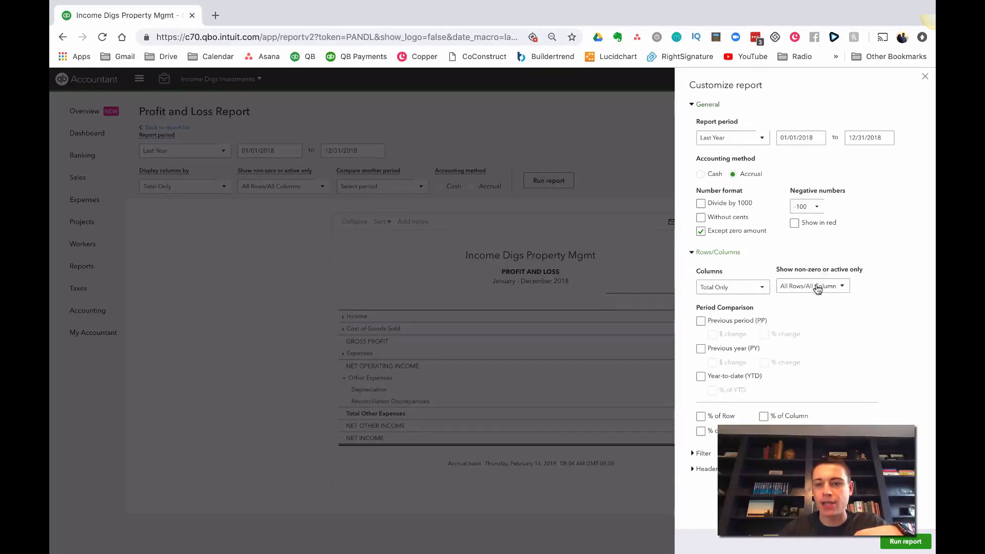
pyautogui.click(730, 288)
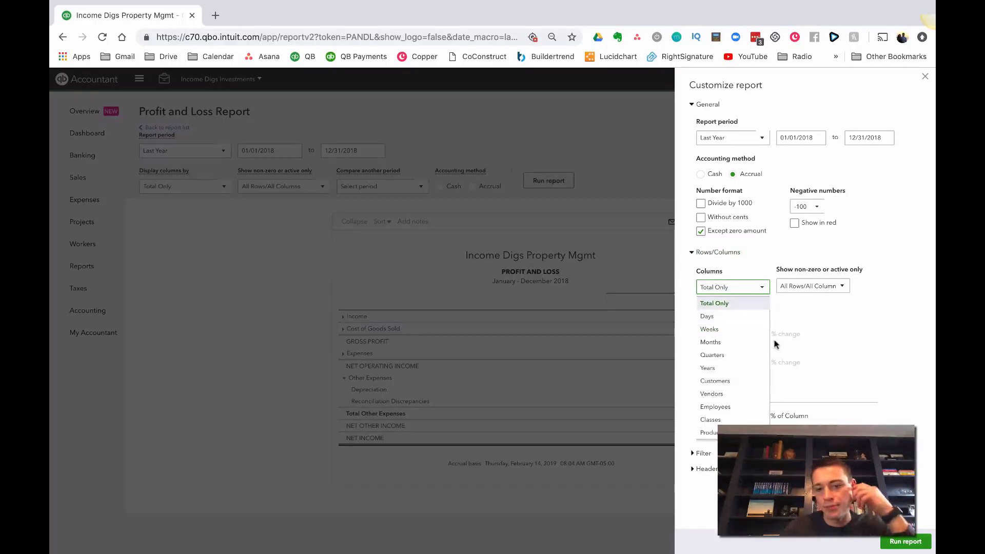
pyautogui.click(810, 318)
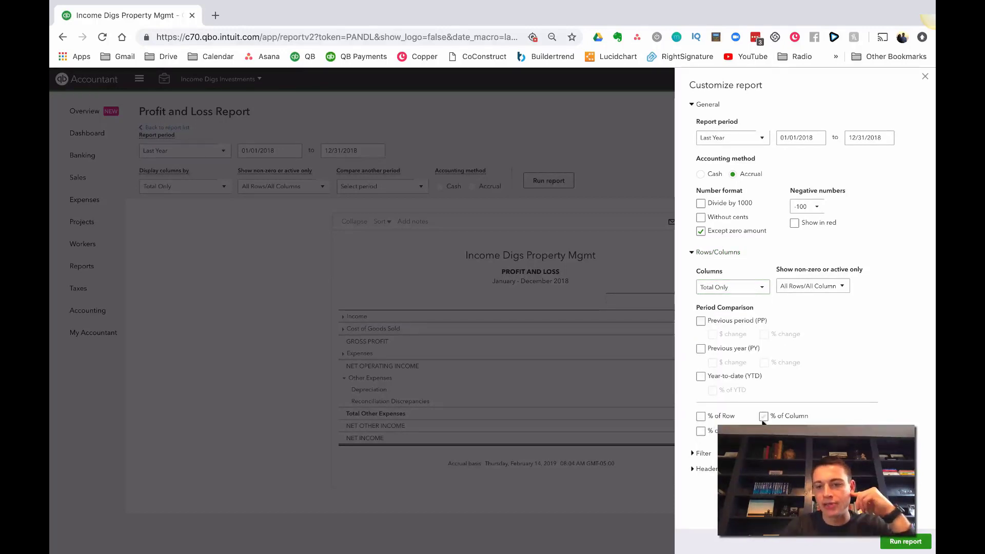
pyautogui.click(701, 431)
pyautogui.click(912, 544)
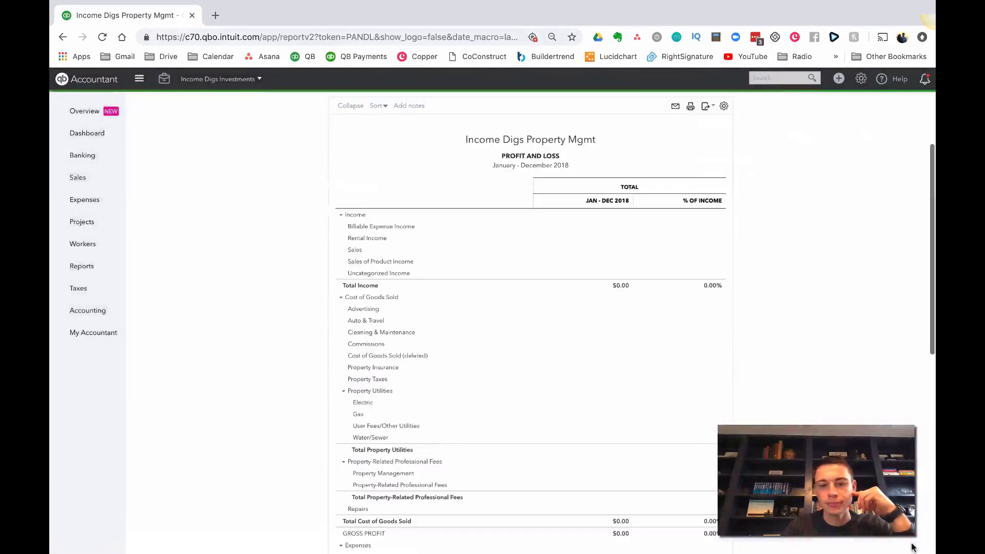
# Collapse the Cost of Goods Sold, Income and Expenses sections to view the rerun report's summary lines.
pyautogui.click(341, 296)
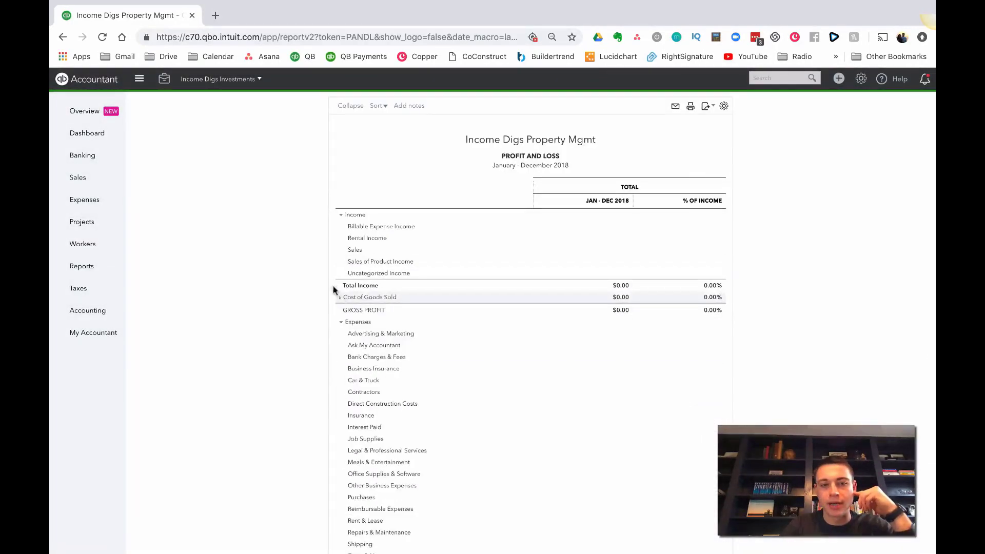
pyautogui.click(341, 297)
pyautogui.click(341, 214)
pyautogui.click(340, 227)
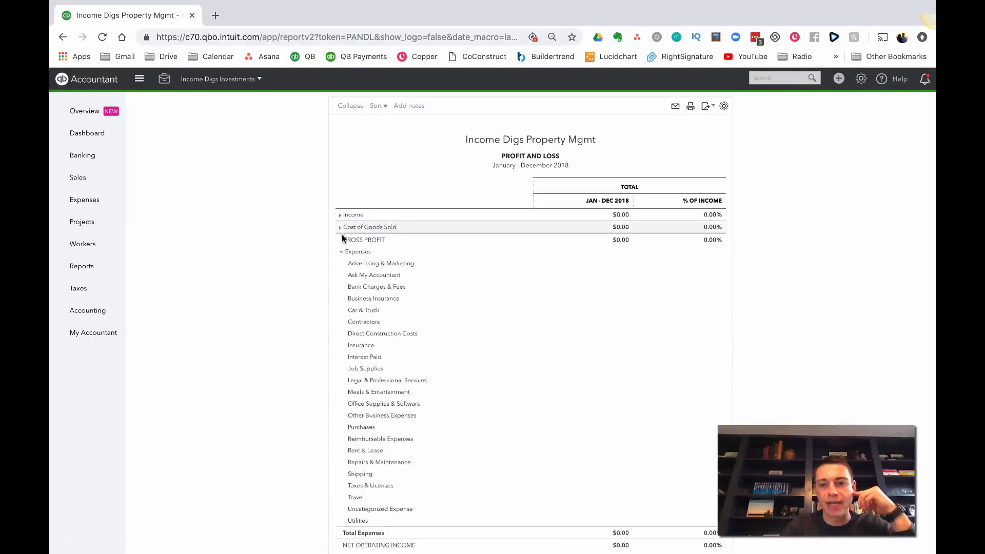
pyautogui.click(341, 251)
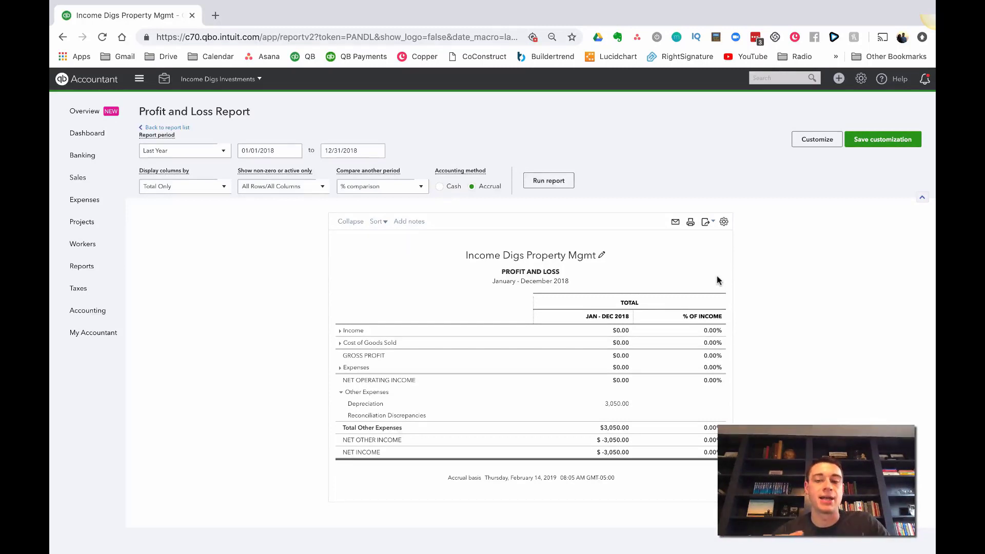
# Create a new expense and categorize its first line as Advertising under Cost of Goods Sold.
pyautogui.click(838, 78)
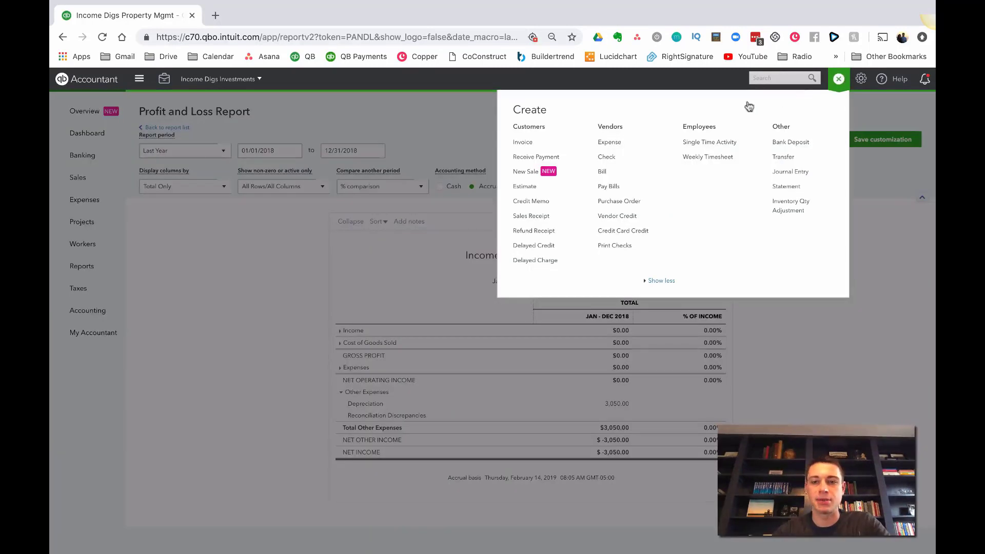
pyautogui.click(628, 144)
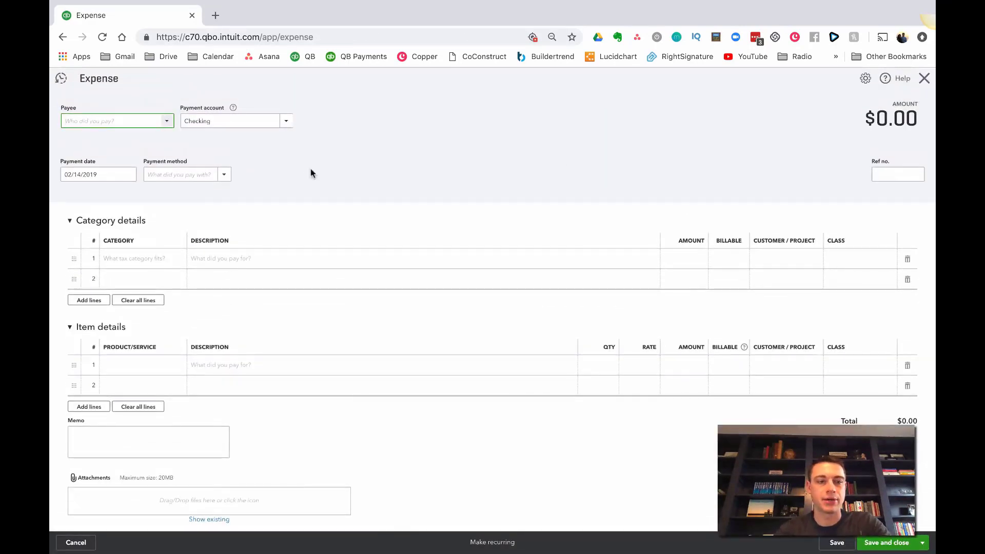
pyautogui.click(119, 262)
pyautogui.write('adver')
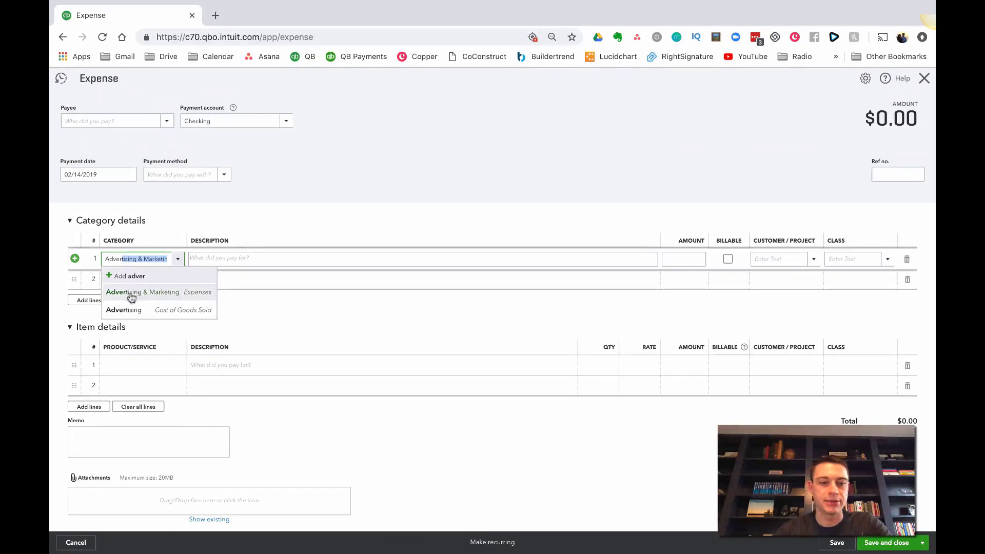
pyautogui.click(123, 310)
# Set the advertising line's amount to 400, assign it to the Main St class, and save the expense, starting a new one.
pyautogui.click(256, 257)
pyautogui.click(695, 260)
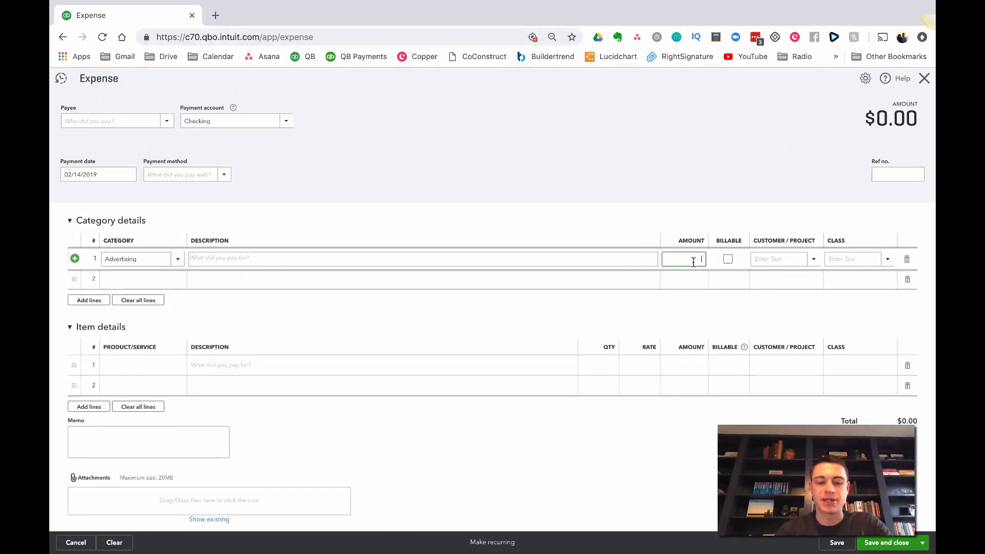
pyautogui.write('400')
pyautogui.press('Tab')
pyautogui.click(864, 261)
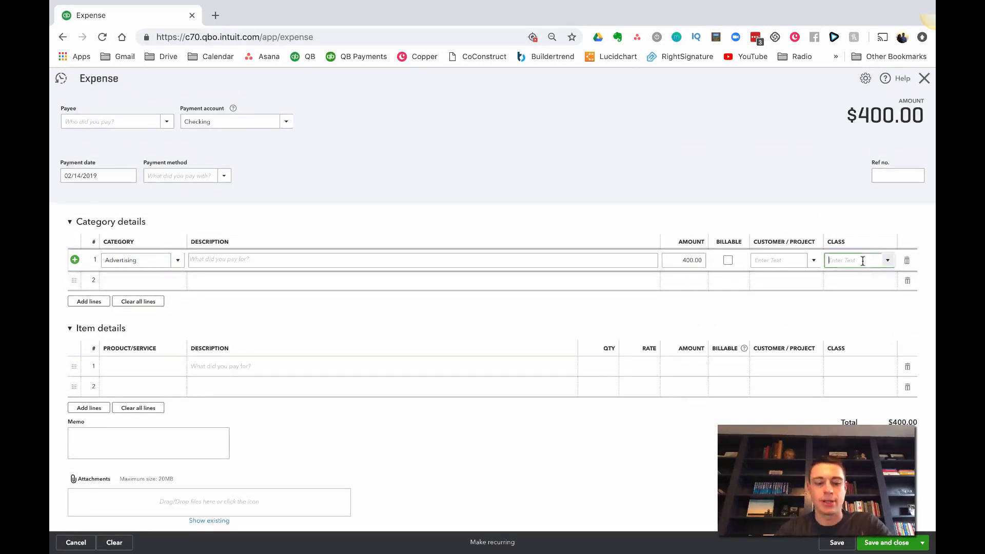
pyautogui.press('Tab')
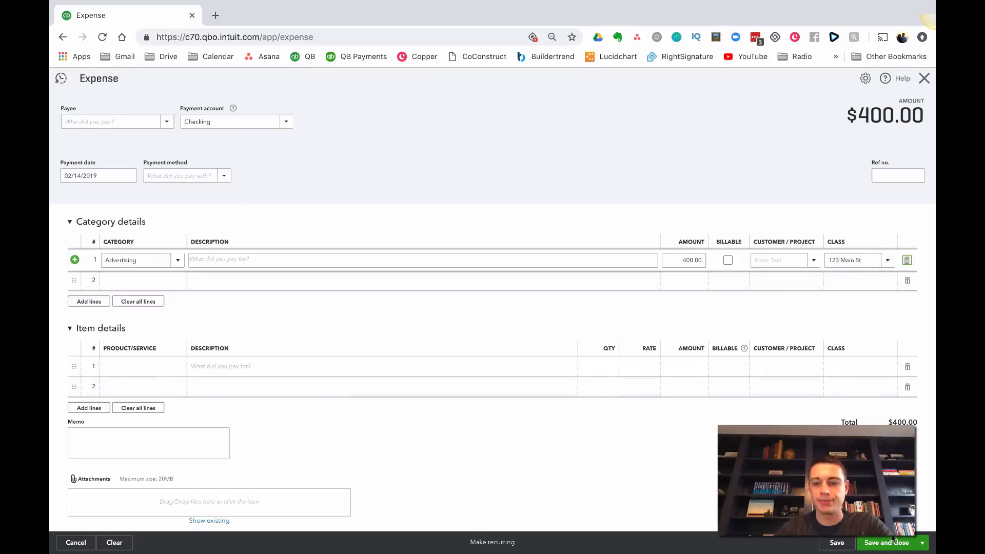
pyautogui.click(922, 542)
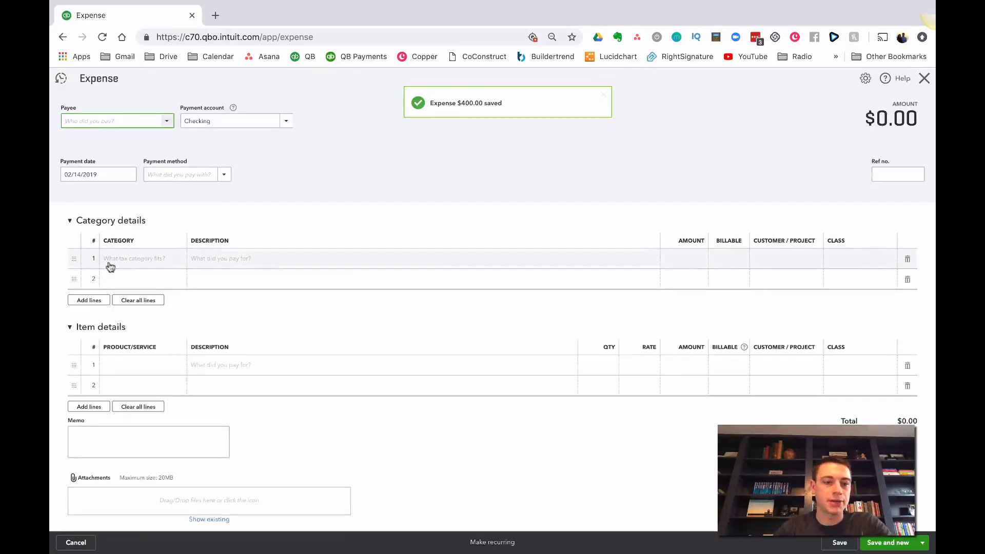
# Categorize the new expense's first line as Property Utilities:Gas with the description "Monthly Gas".
pyautogui.click(110, 264)
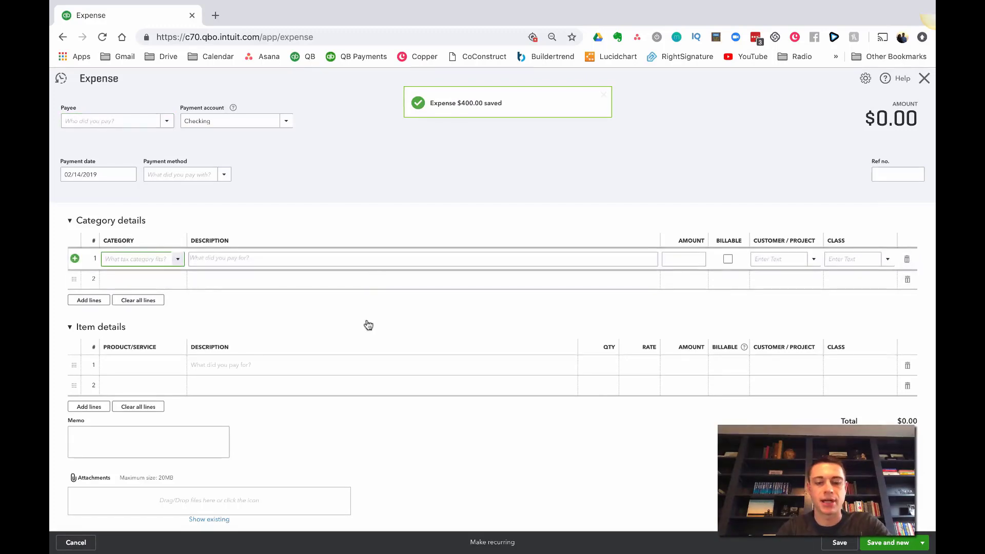
pyautogui.write('gas')
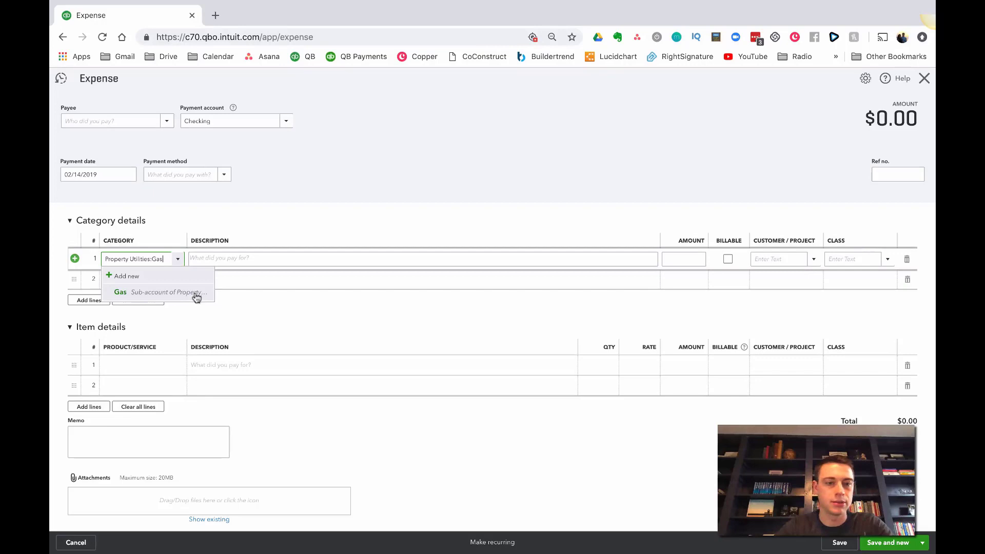
pyautogui.click(198, 296)
pyautogui.click(244, 260)
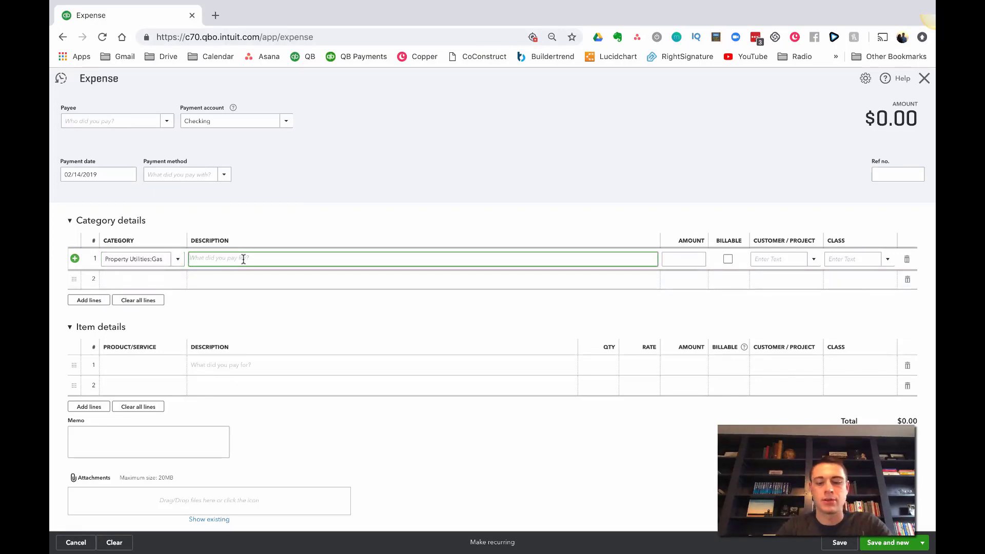
pyautogui.write('Monthly Gas')
pyautogui.press('Tab')
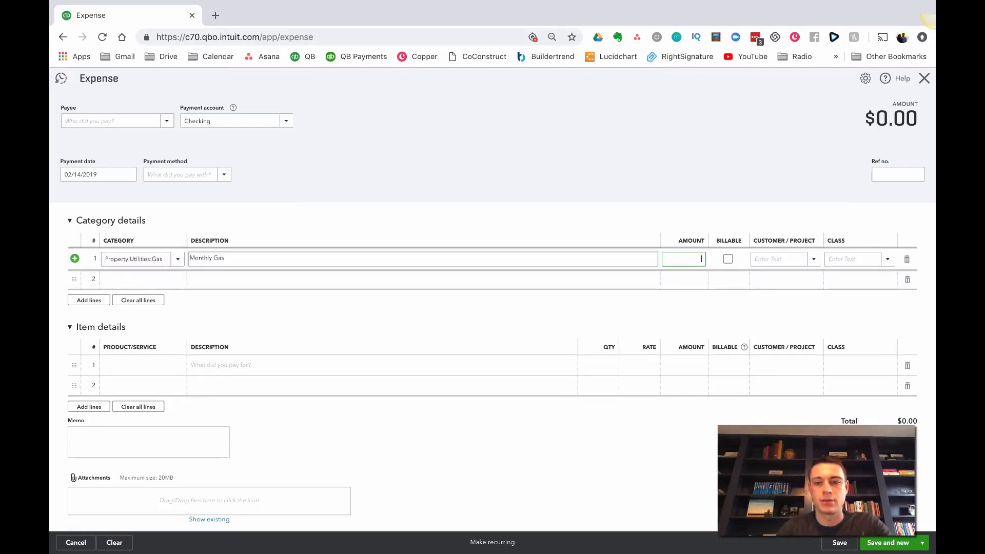
# Set the gas line's amount to 35.89, assign it to the Maple class, and save and close the expense.
pyautogui.write('35.89')
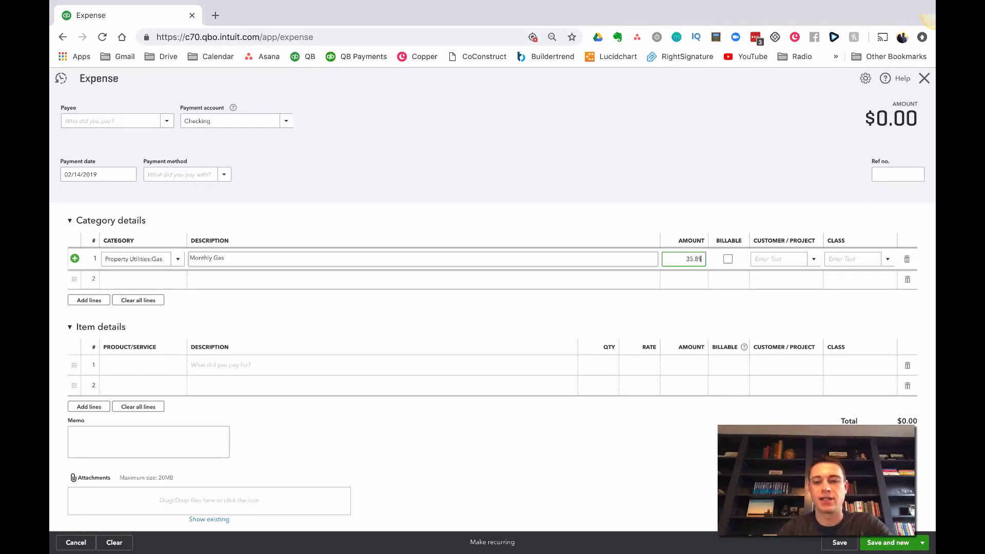
pyautogui.press('Tab')
pyautogui.press('Tab')
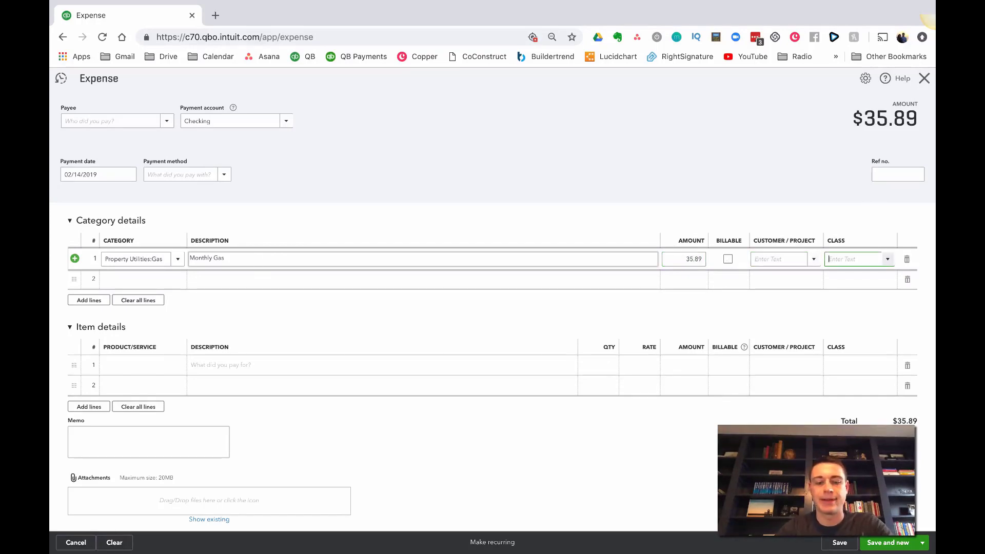
pyautogui.write('456 Maple')
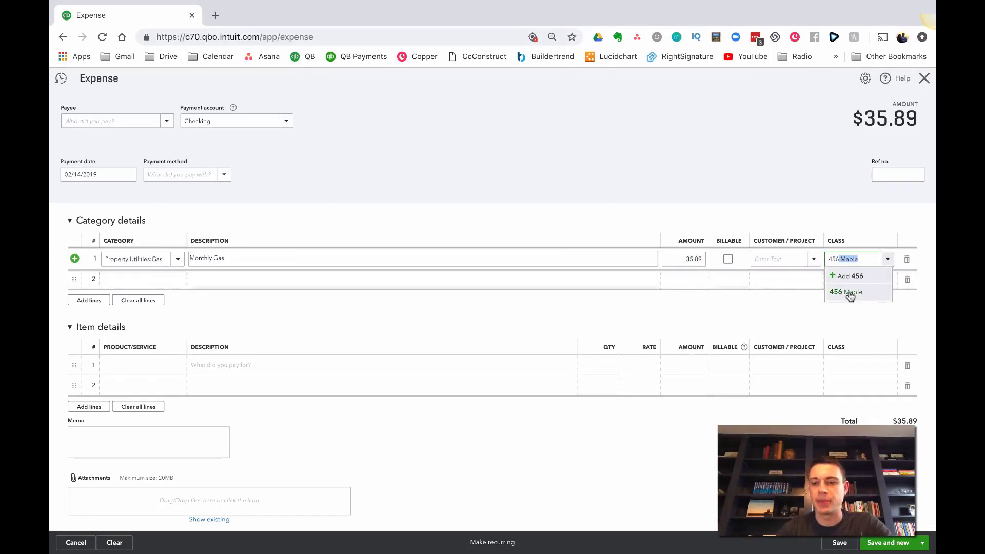
pyautogui.click(841, 292)
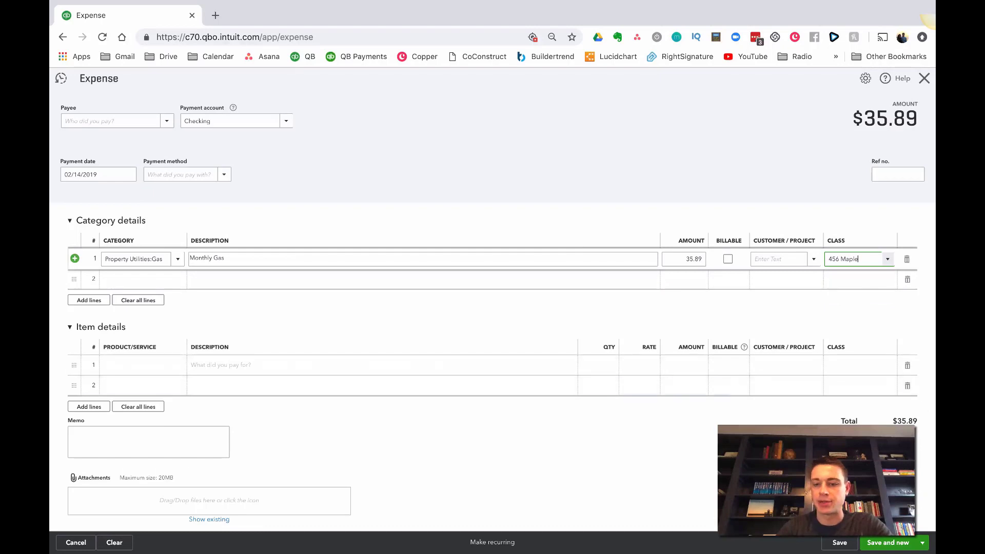
pyautogui.click(923, 543)
pyautogui.click(922, 528)
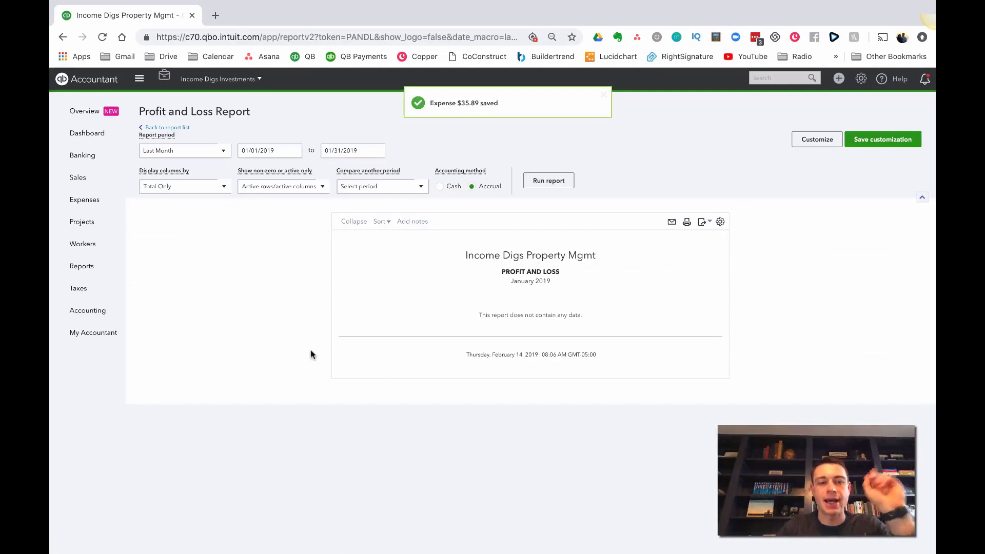
# Set the Profit and Loss report period to This Year and rerun the report.
pyautogui.click(167, 152)
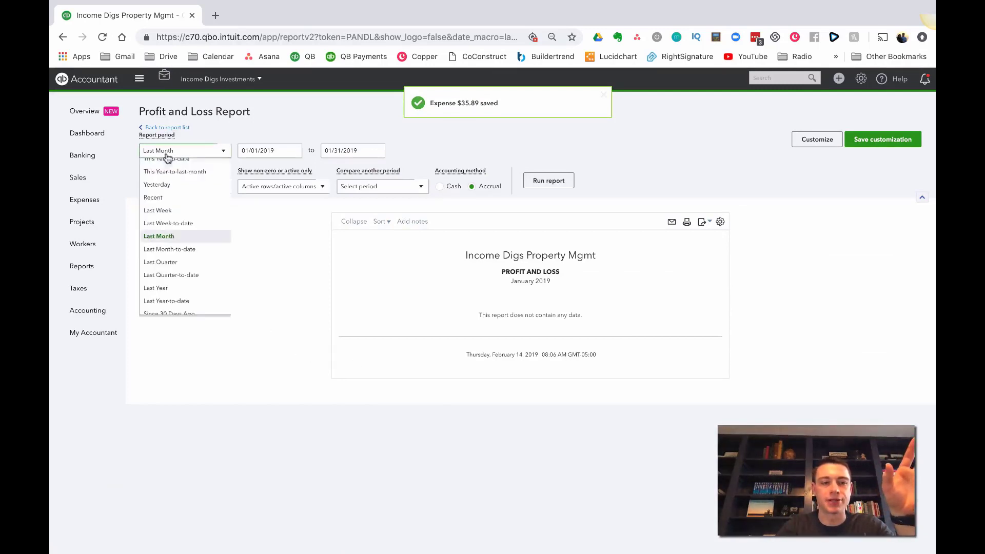
pyautogui.scroll(5, 166, 283)
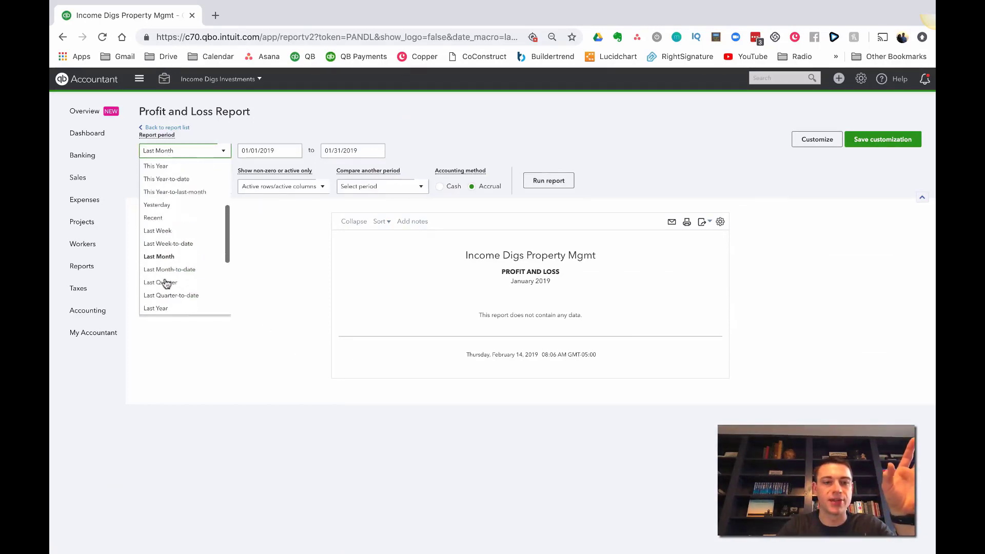
pyautogui.click(164, 283)
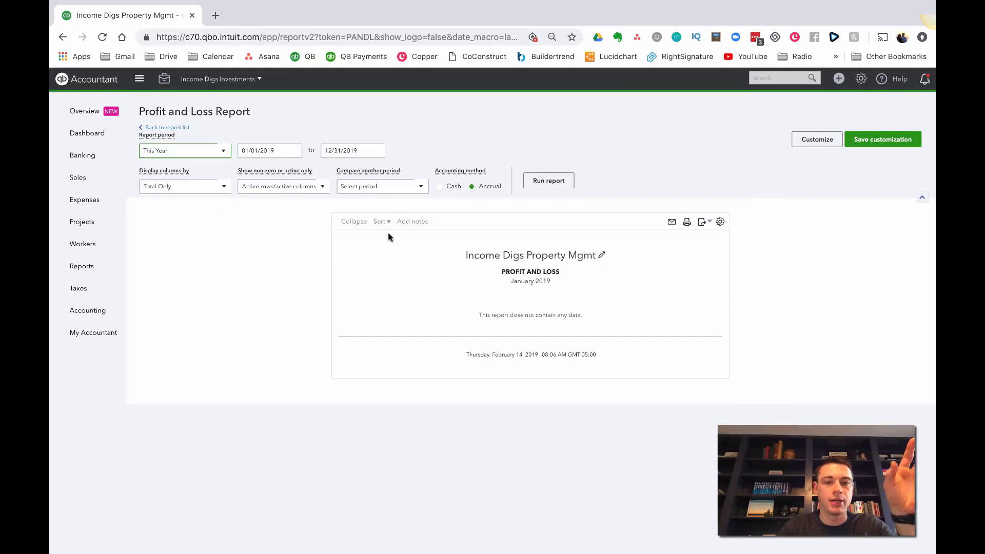
pyautogui.click(549, 181)
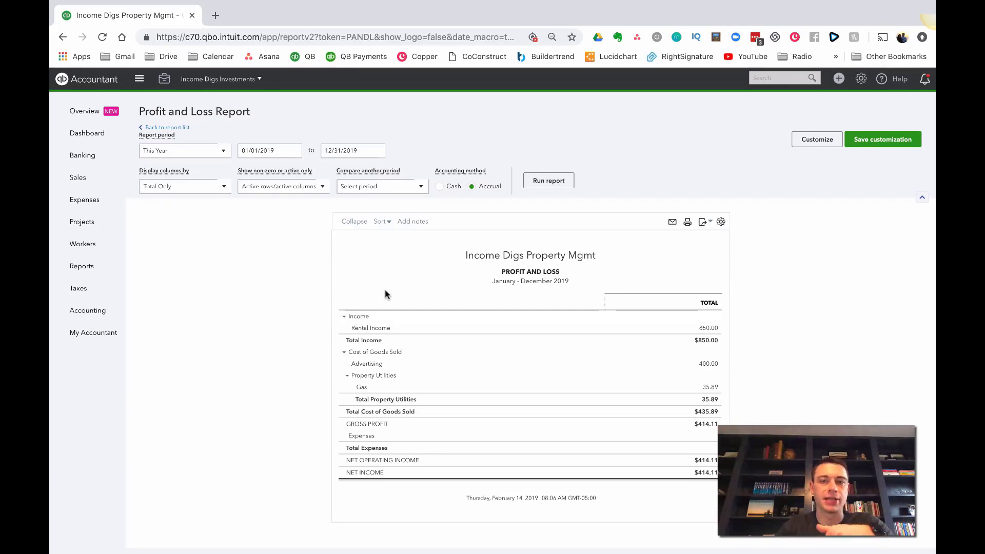
# Display the Profit and Loss report's columns by Classes and rerun it.
pyautogui.click(186, 187)
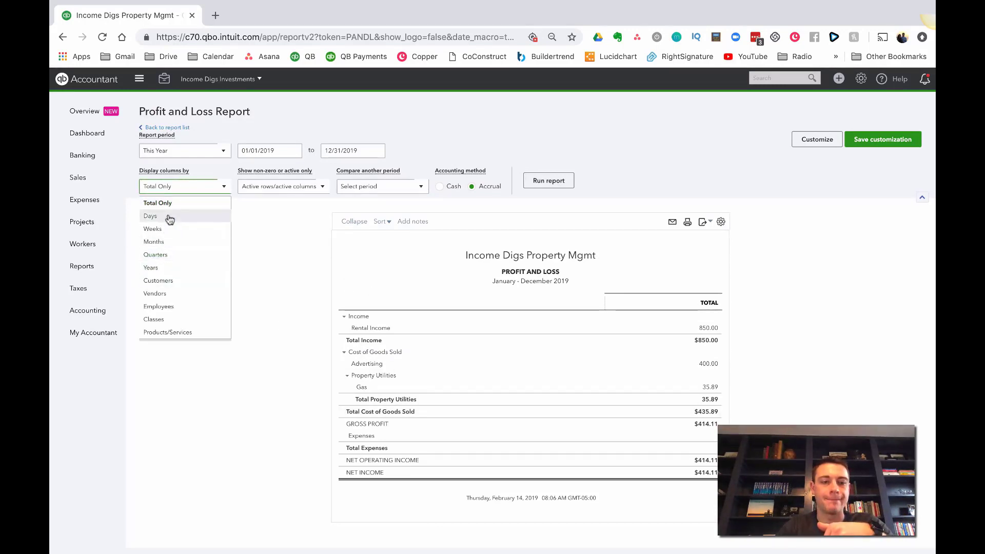
pyautogui.click(171, 319)
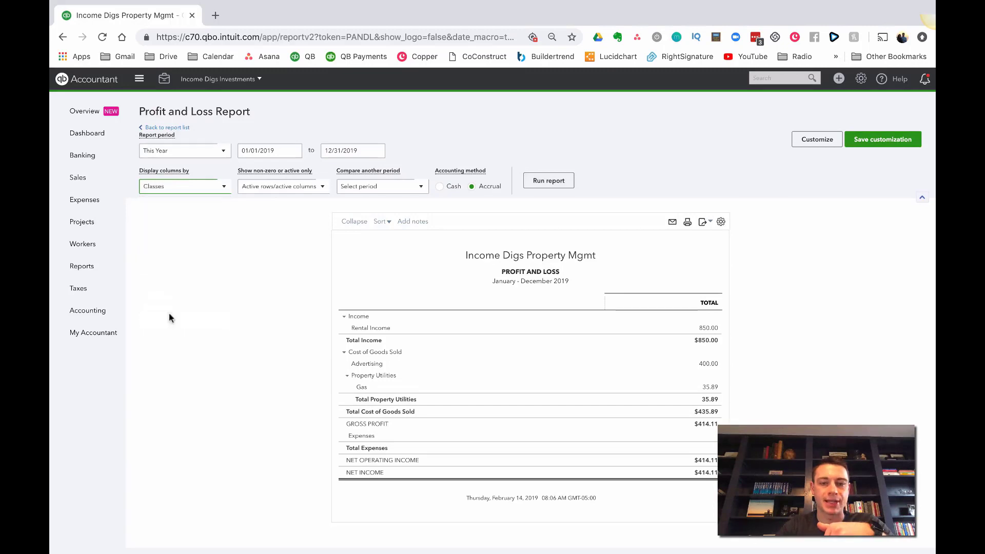
pyautogui.click(543, 184)
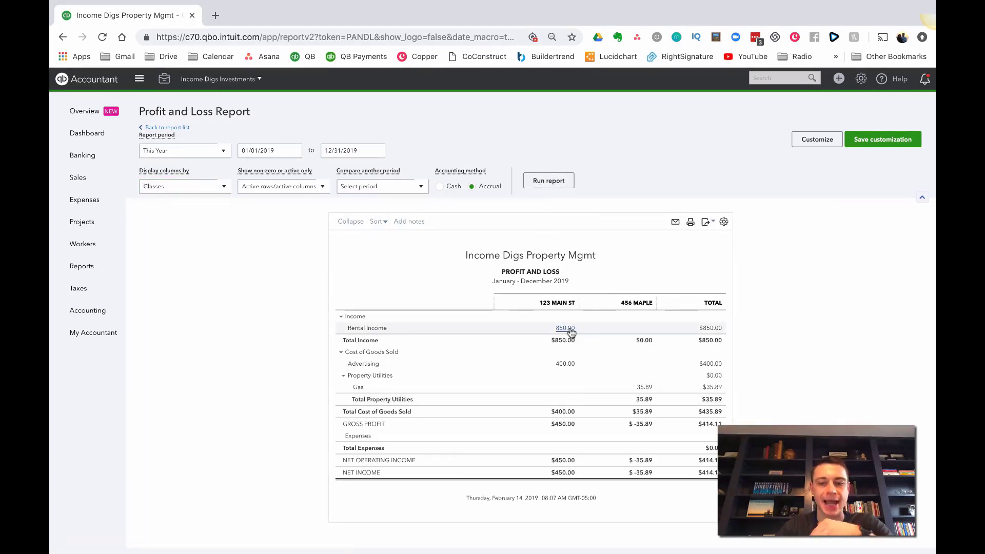